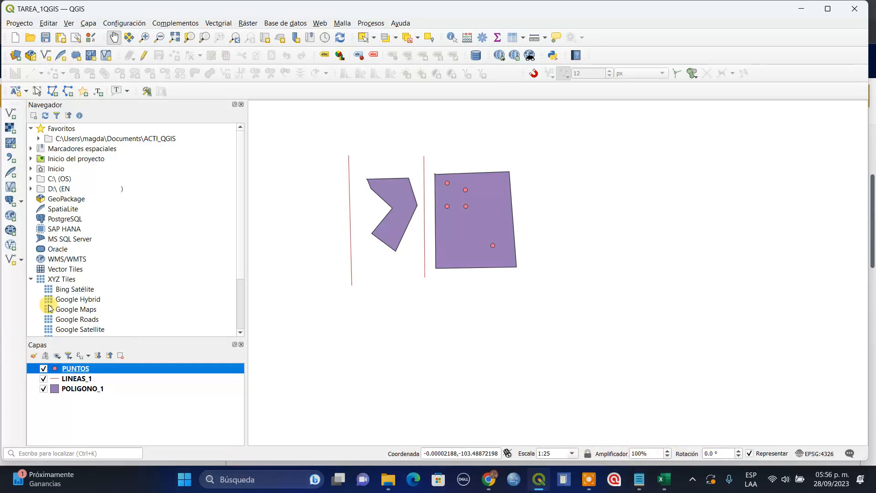
{"action": "left_click_drag", "start_coordinate": [238, 215], "coordinate": [242, 172]}
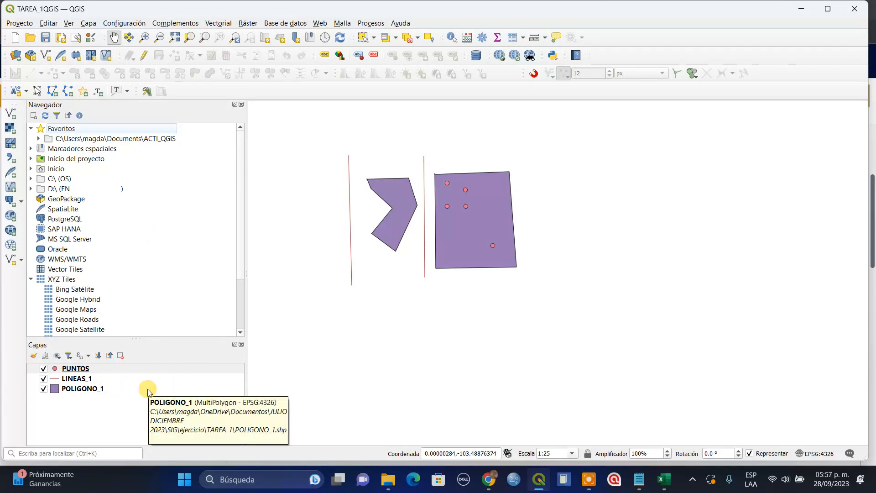
{"action": "left_click", "coordinate": [112, 368]}
{"action": "left_click", "coordinate": [125, 378]}
{"action": "left_click", "coordinate": [123, 389]}
{"action": "left_click", "coordinate": [126, 369]}
{"action": "left_click", "coordinate": [128, 378]}
{"action": "left_click", "coordinate": [128, 388]}
Step: Enable editing on the PUNTOS layer and open its symbology properties
{"action": "left_click", "coordinate": [131, 369]}
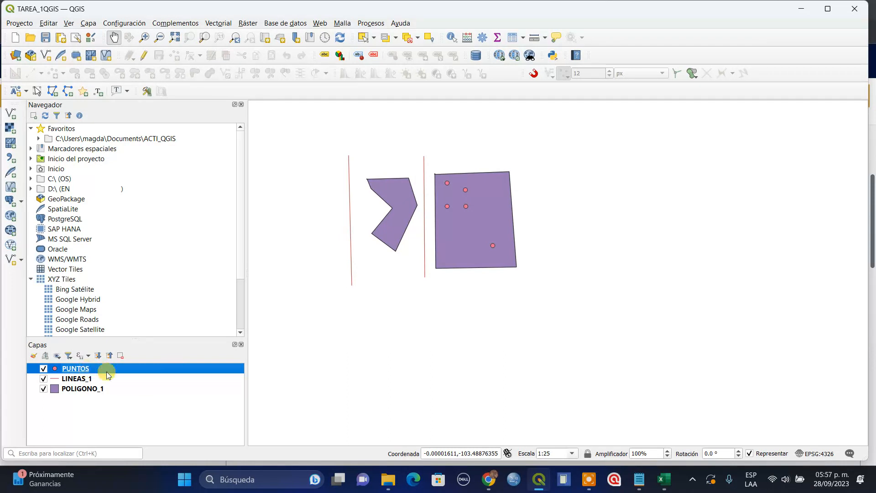
{"action": "left_click", "coordinate": [146, 55]}
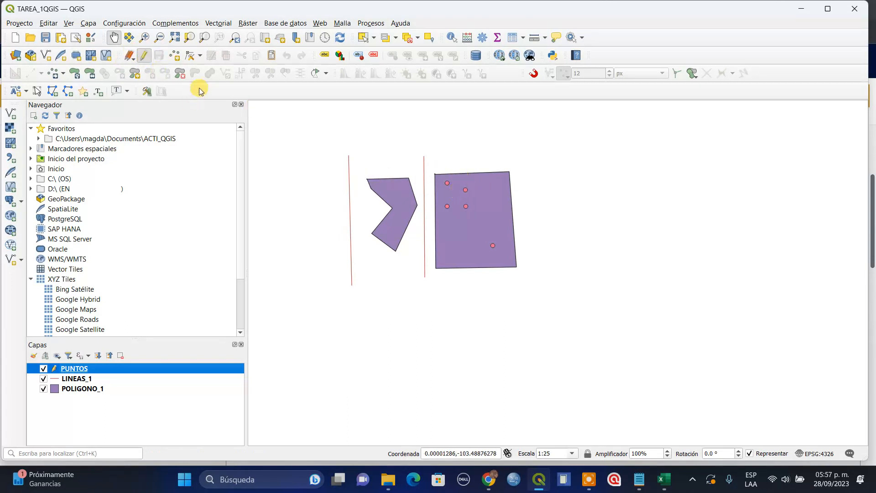
{"action": "left_click", "coordinate": [144, 59]}
{"action": "left_click", "coordinate": [145, 57]}
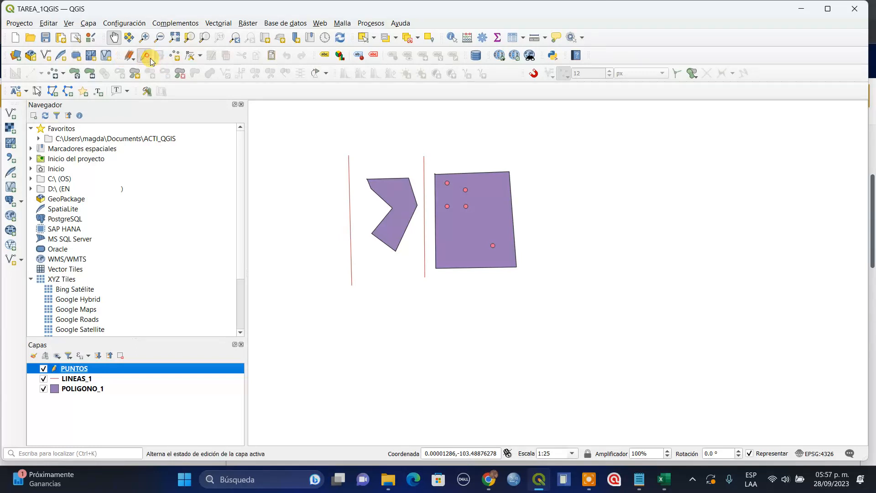
{"action": "right_click", "coordinate": [164, 368]}
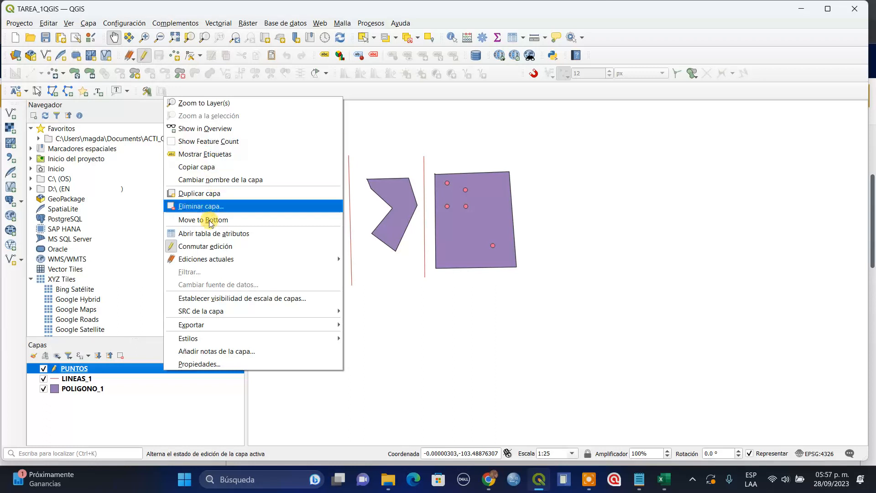
{"action": "left_click", "coordinate": [205, 363]}
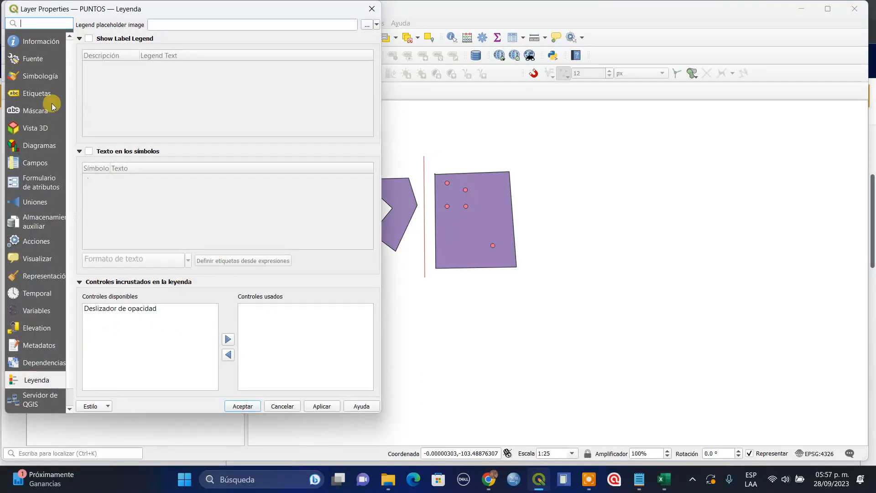
{"action": "left_click", "coordinate": [34, 80]}
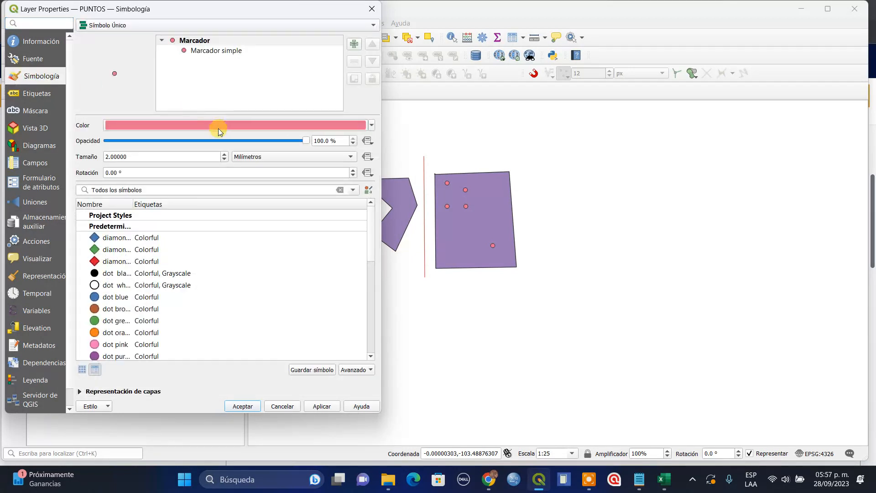
Step: Recolor the PUNTOS markers light orange and apply an opacity of 60.3%
{"action": "left_click", "coordinate": [371, 129]}
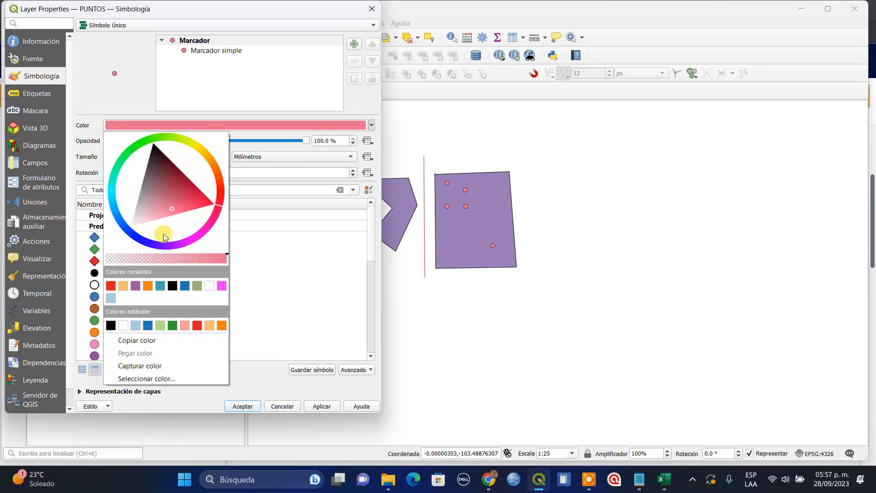
{"action": "left_click", "coordinate": [124, 285]}
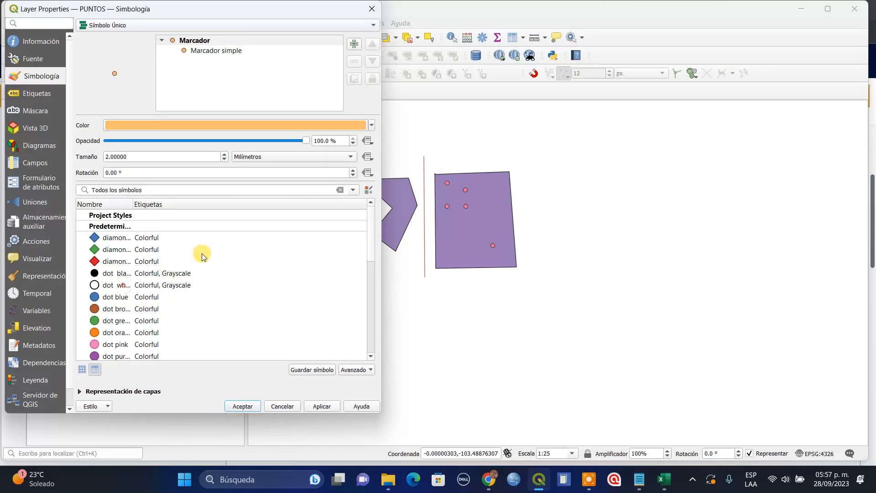
{"action": "left_click_drag", "start_coordinate": [306, 141], "coordinate": [258, 142]}
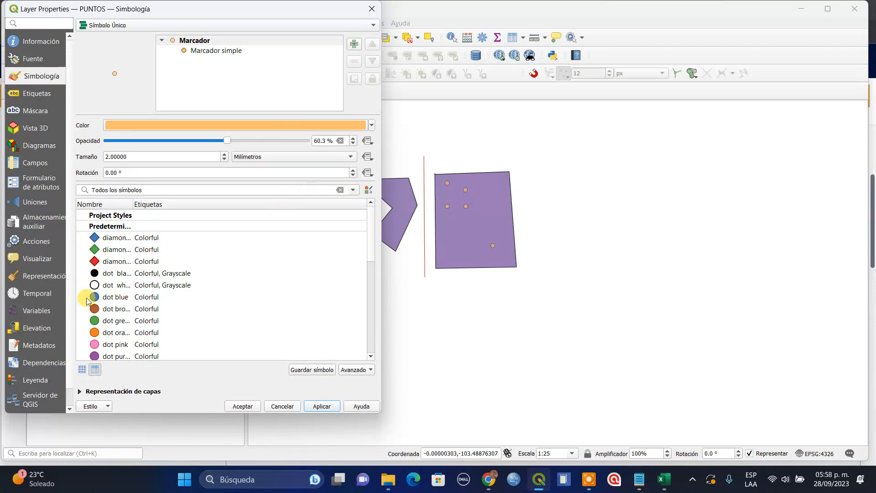
Step: Restyle PUNTOS with the diamond blue symbol recolored light orange at 52.5% opacity, and stop editing the layer
{"action": "left_click", "coordinate": [94, 237]}
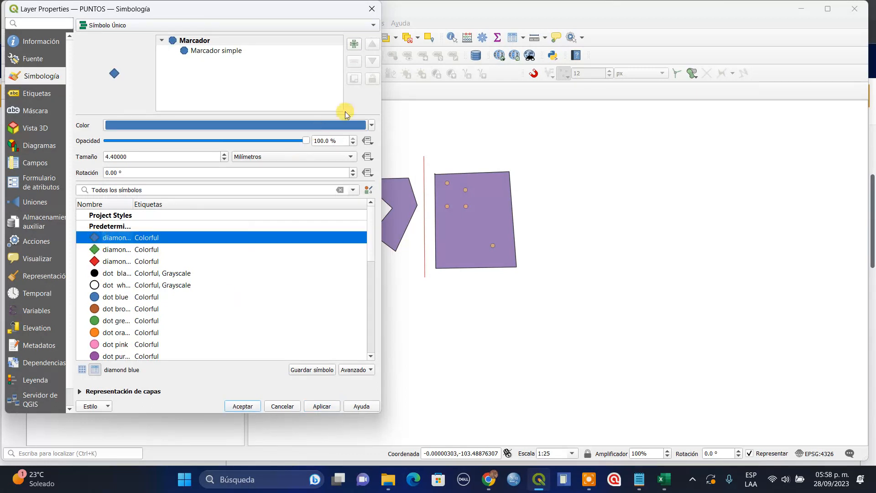
{"action": "left_click", "coordinate": [372, 125]}
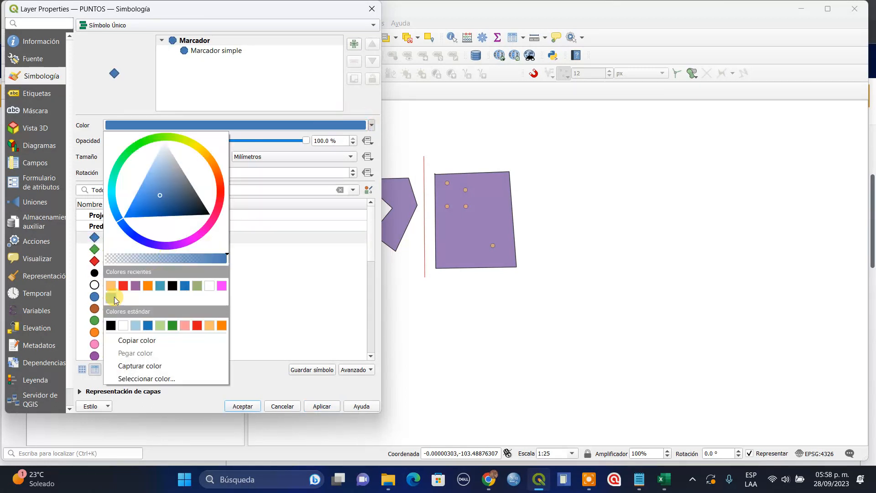
{"action": "left_click", "coordinate": [111, 286]}
{"action": "left_click_drag", "start_coordinate": [306, 141], "coordinate": [223, 141]}
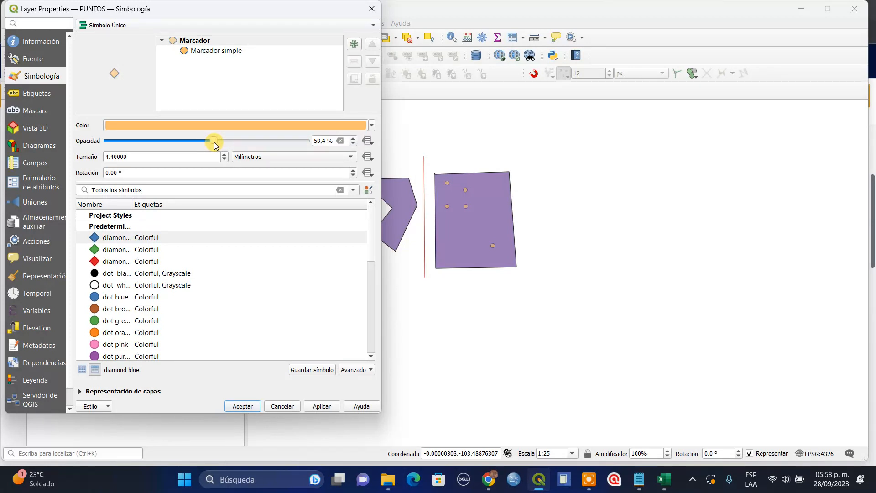
{"action": "left_click_drag", "start_coordinate": [212, 140], "coordinate": [211, 140]}
{"action": "left_click", "coordinate": [321, 406]}
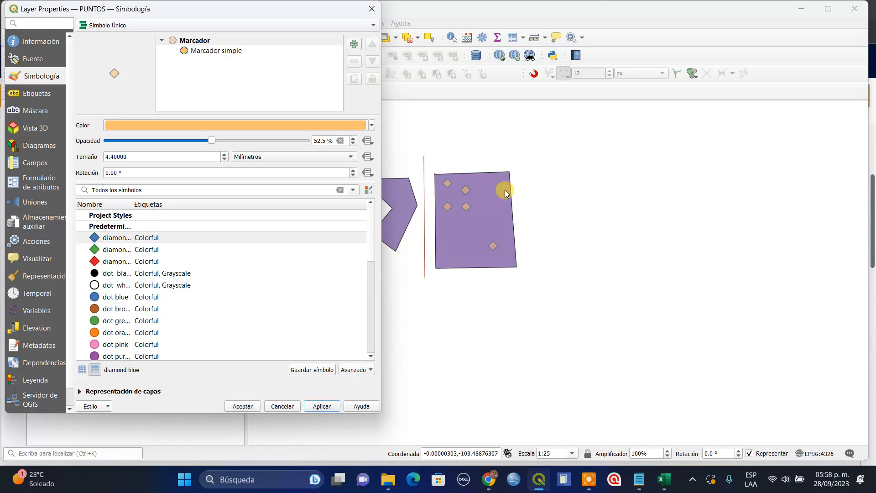
{"action": "left_click", "coordinate": [242, 405]}
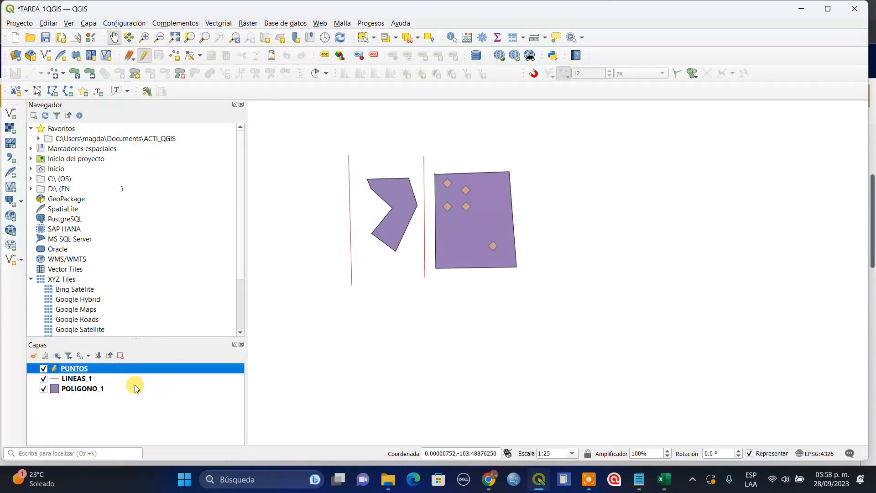
{"action": "left_click", "coordinate": [144, 55]}
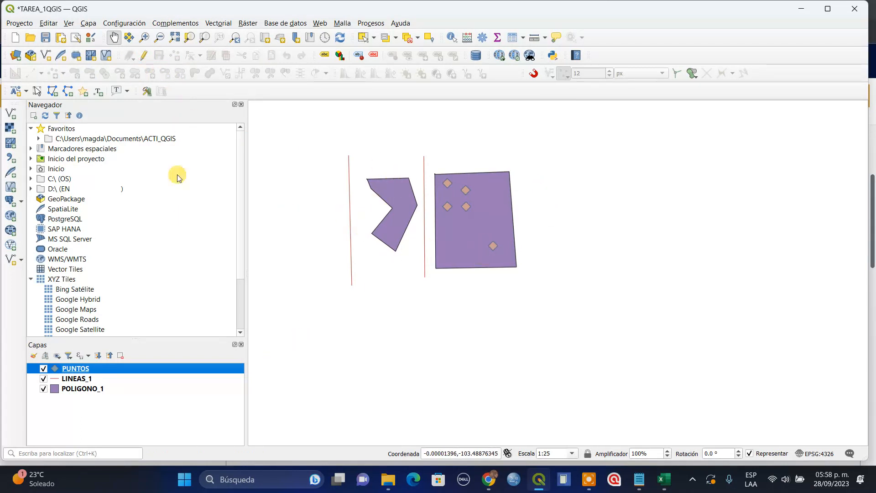
Step: Create a new shapefile layer named CASAS_SOLAS in the TAREA_1 folder with Punto geometry
{"action": "left_click", "coordinate": [90, 22]}
{"action": "mouse_move", "coordinate": [111, 48]}
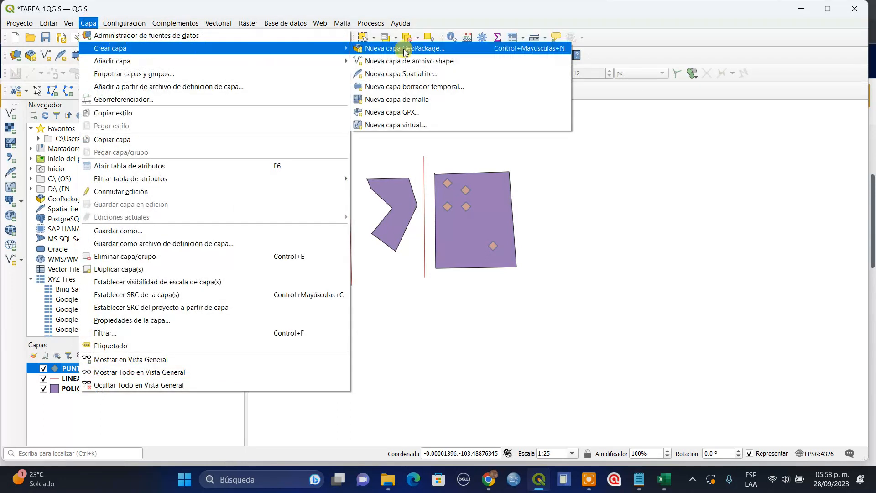
{"action": "left_click", "coordinate": [431, 59]}
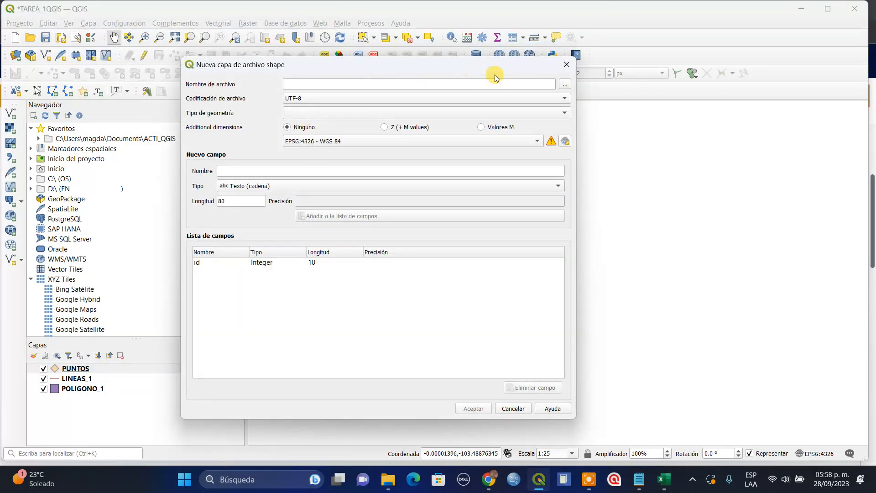
{"action": "left_click", "coordinate": [566, 86]}
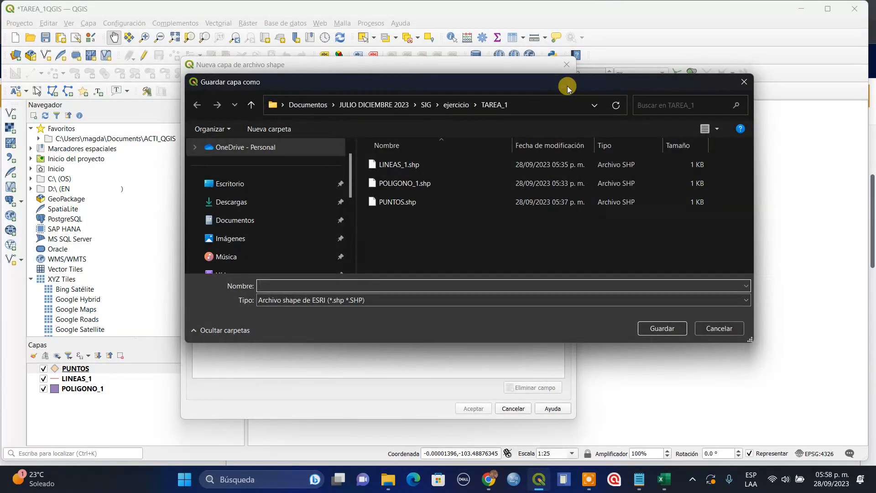
{"action": "type", "text": "CASAS_SOLAS"}
{"action": "left_click", "coordinate": [662, 328]}
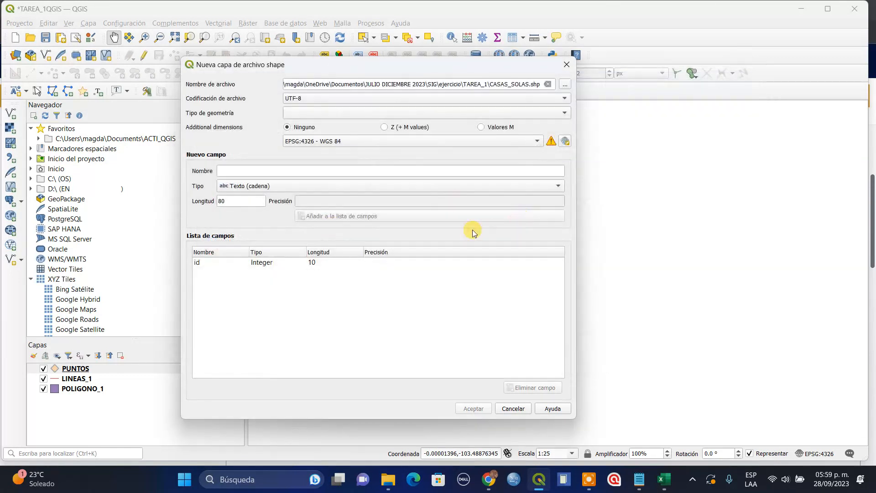
{"action": "left_click", "coordinate": [299, 114]}
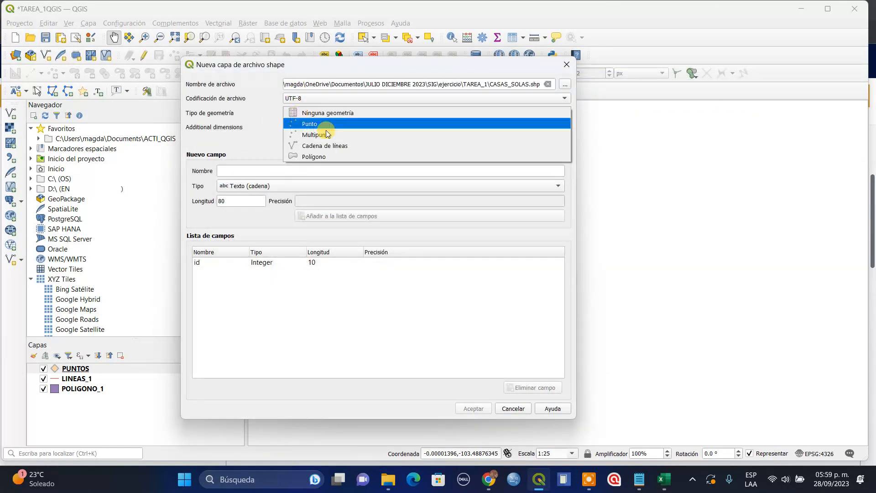
{"action": "left_click", "coordinate": [331, 123]}
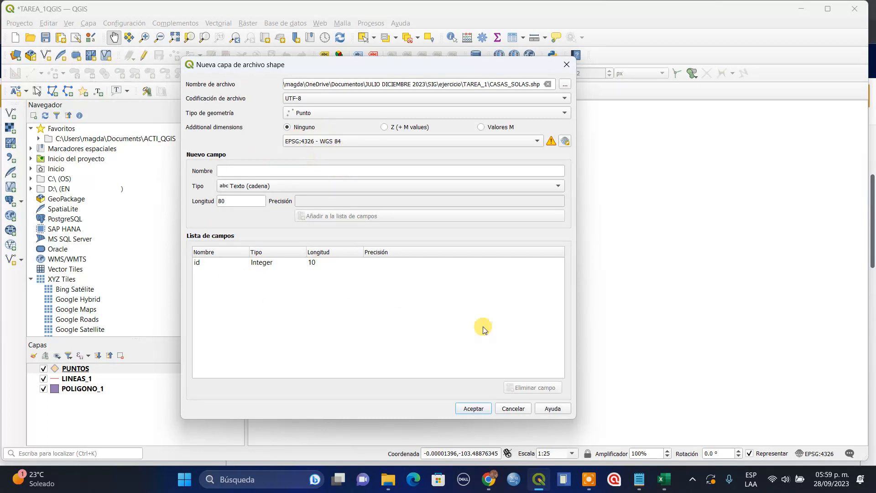
{"action": "left_click", "coordinate": [474, 408]}
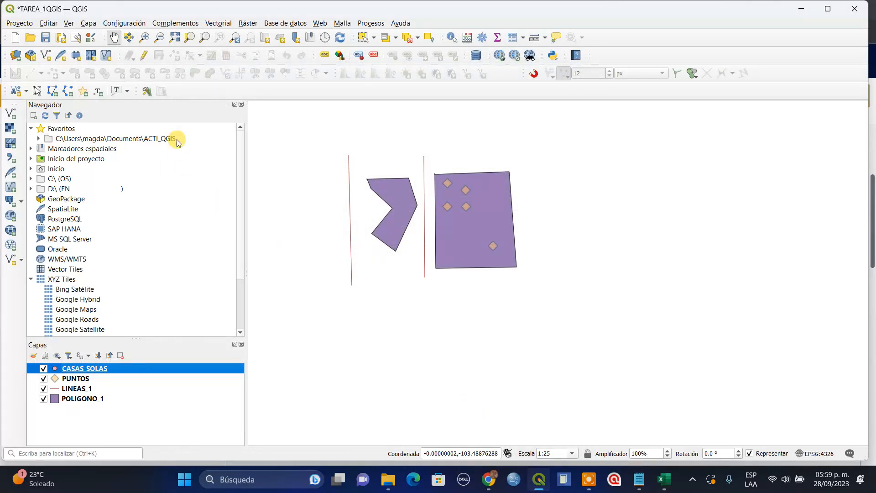
Step: Enable editing on CASAS_SOLAS and add a point with id 1 in the lower-left part of the four-sided polygon
{"action": "left_click", "coordinate": [144, 57]}
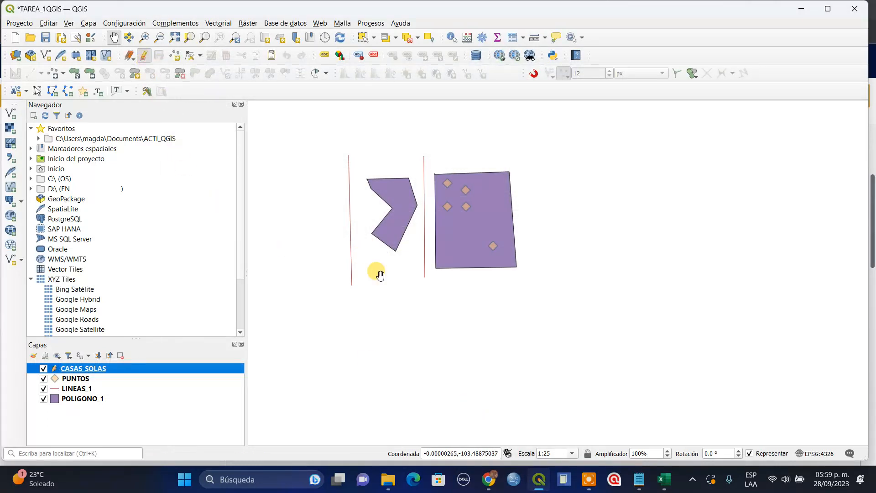
{"action": "left_click", "coordinate": [175, 55]}
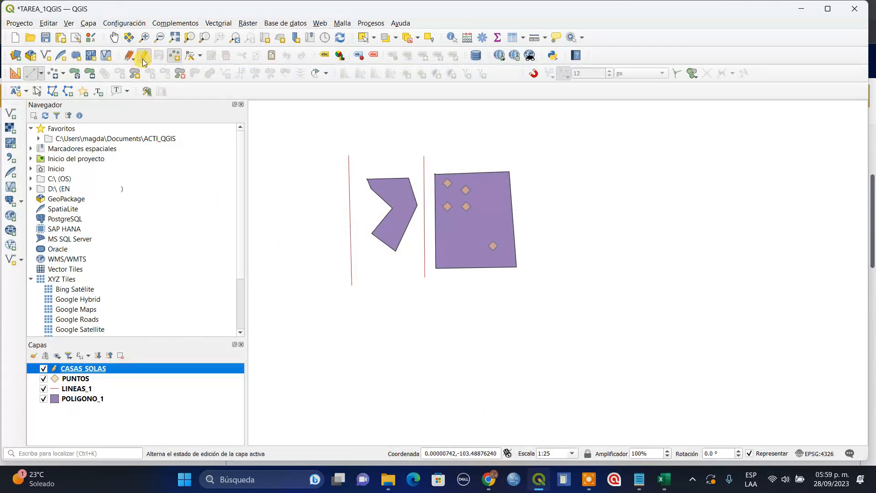
{"action": "left_click", "coordinate": [176, 56]}
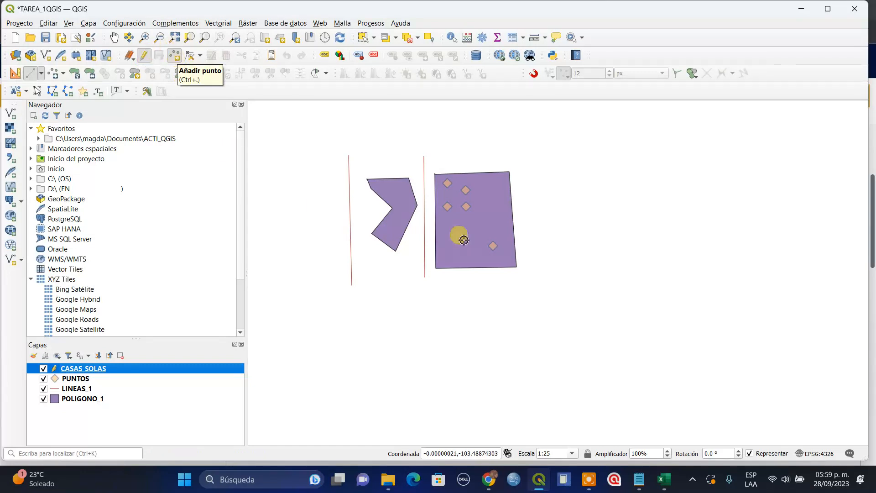
{"action": "left_click", "coordinate": [449, 231]}
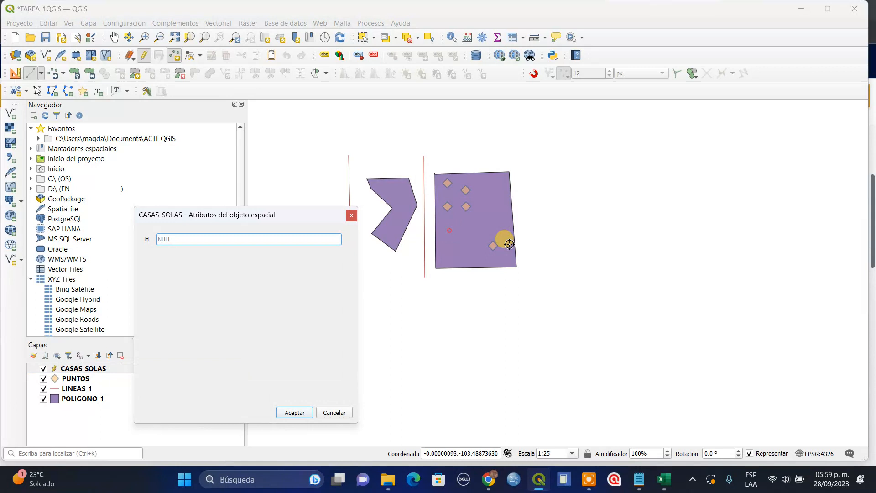
{"action": "type", "text": "1"}
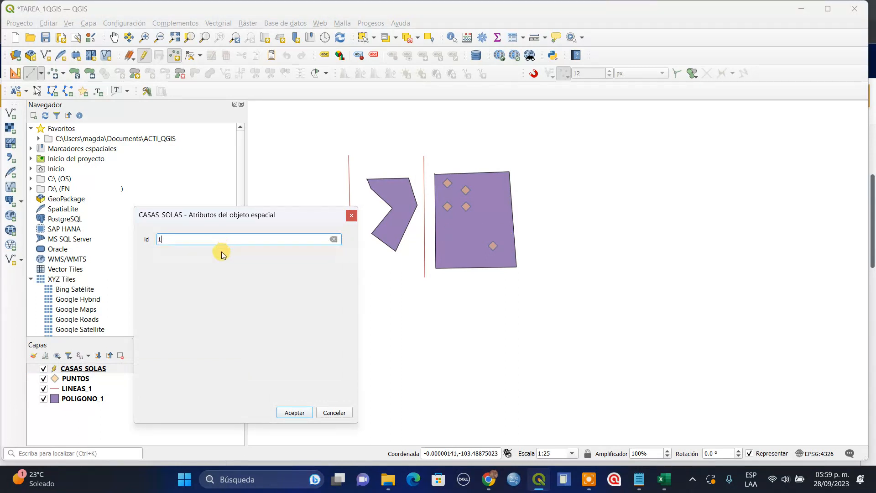
{"action": "left_click", "coordinate": [299, 414]}
Step: Add a point in the four-sided polygon's upper right and one with id 3 in the notched polygon's upper left, saving the layer edits
{"action": "left_click", "coordinate": [482, 251]}
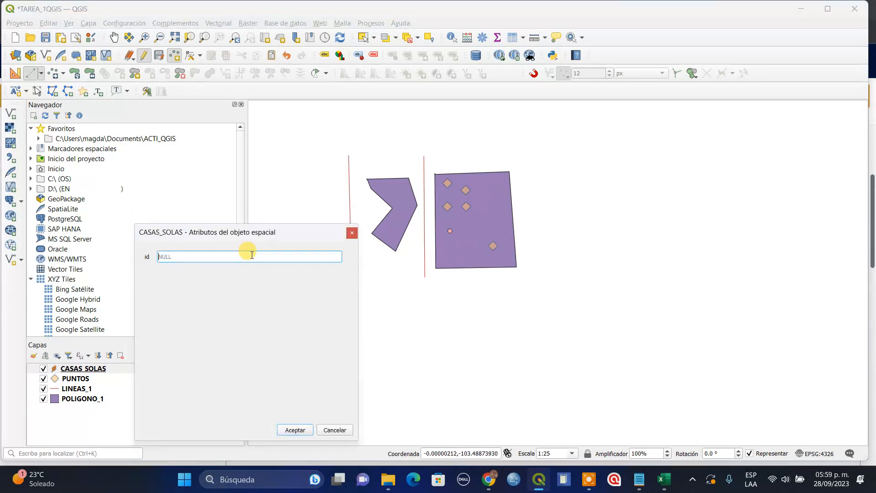
{"action": "left_click", "coordinate": [295, 430]}
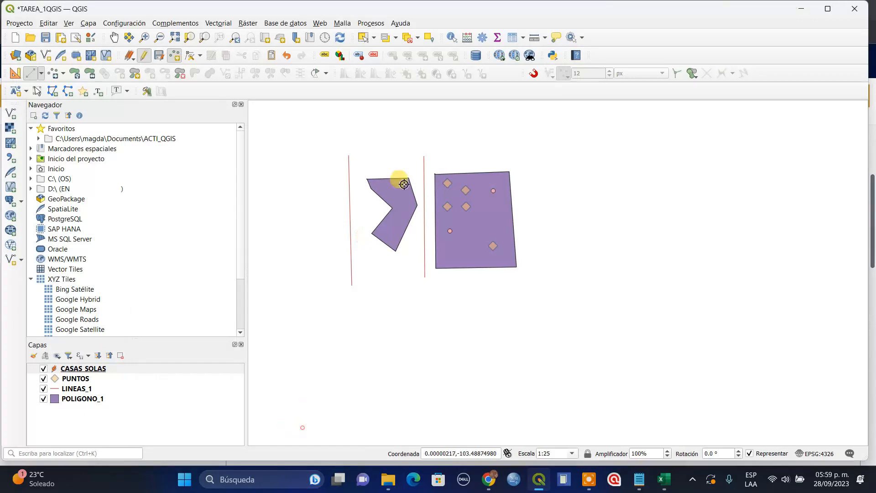
{"action": "left_click", "coordinate": [372, 180]}
{"action": "type", "text": "3"}
{"action": "left_click", "coordinate": [295, 447]}
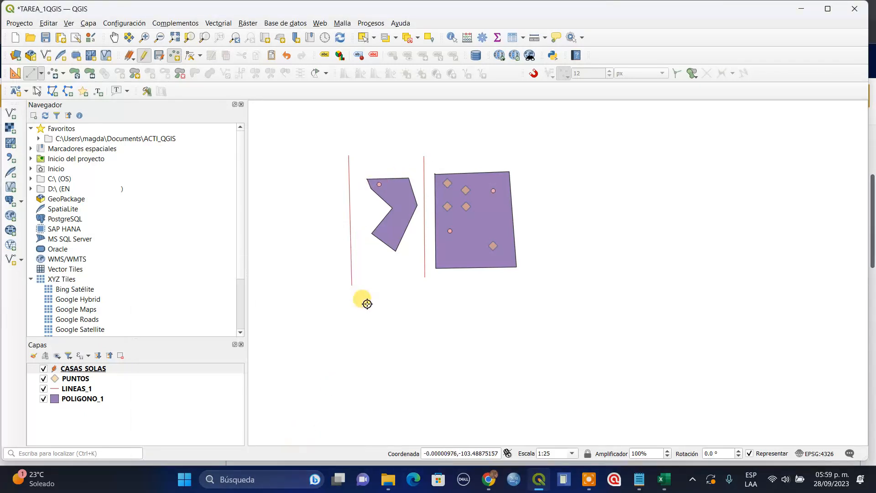
{"action": "left_click", "coordinate": [144, 55]}
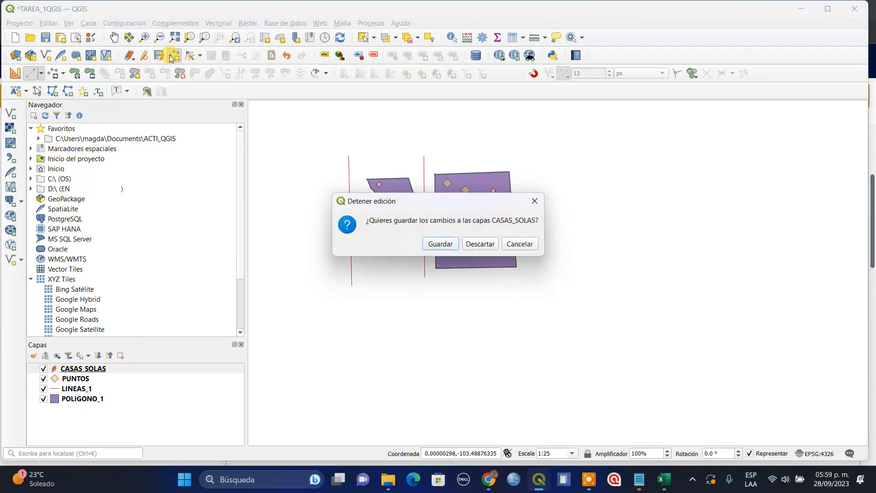
{"action": "left_click", "coordinate": [439, 243]}
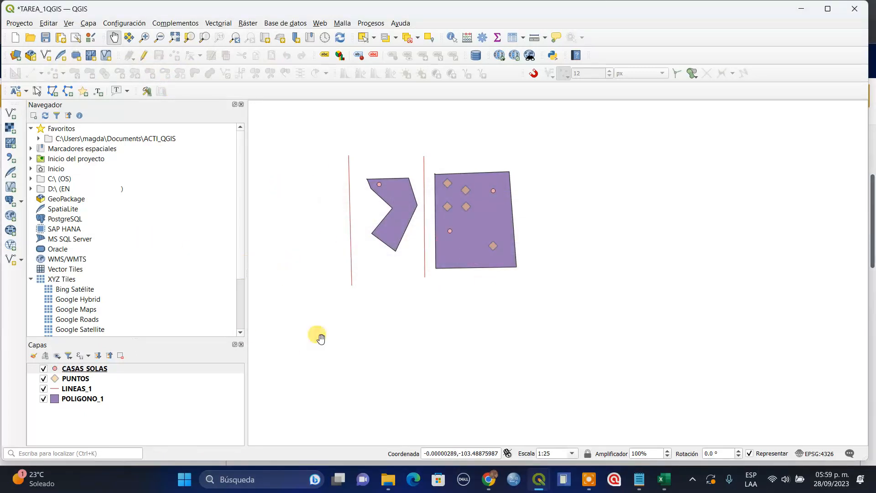
{"action": "right_click", "coordinate": [142, 370]}
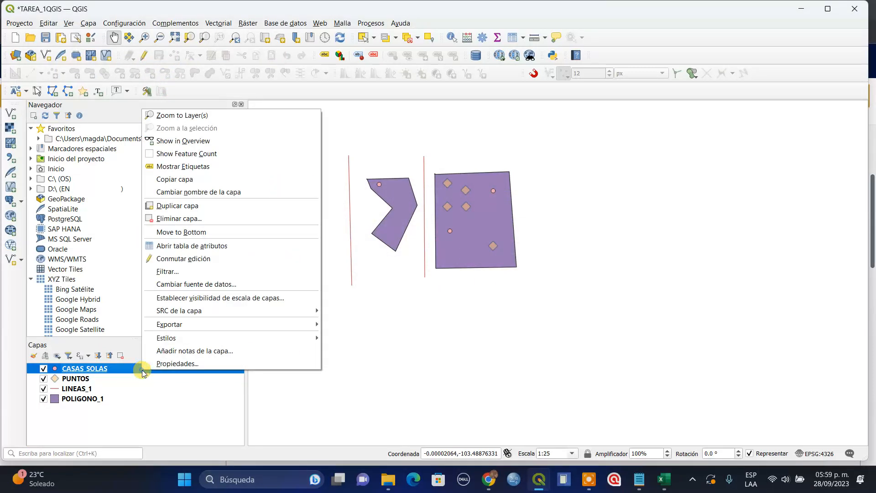
{"action": "left_click", "coordinate": [166, 364]}
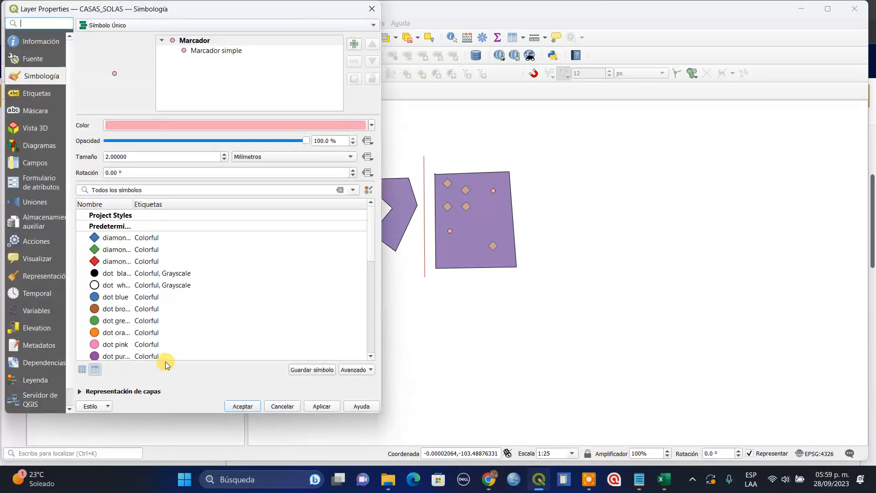
{"action": "left_click", "coordinate": [373, 9]}
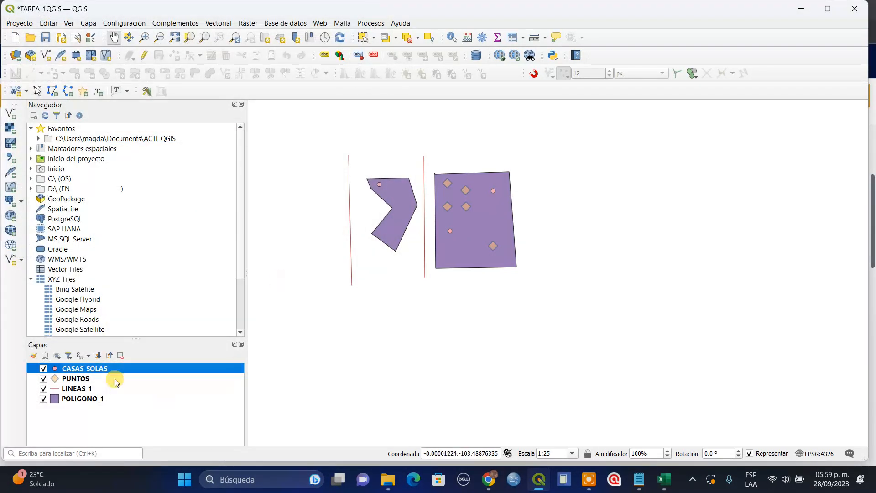
Step: Recolor the CASAS_SOLAS marker bright red in the layer's symbology properties
{"action": "right_click", "coordinate": [122, 373]}
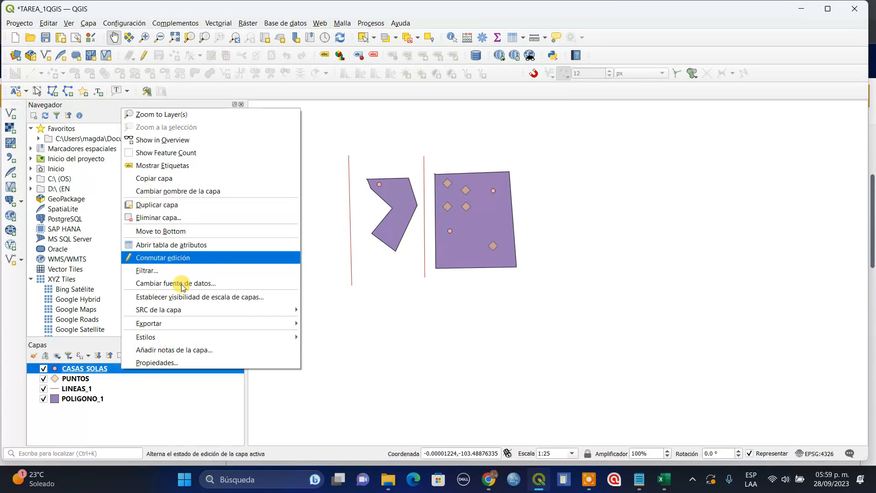
{"action": "left_click", "coordinate": [173, 366]}
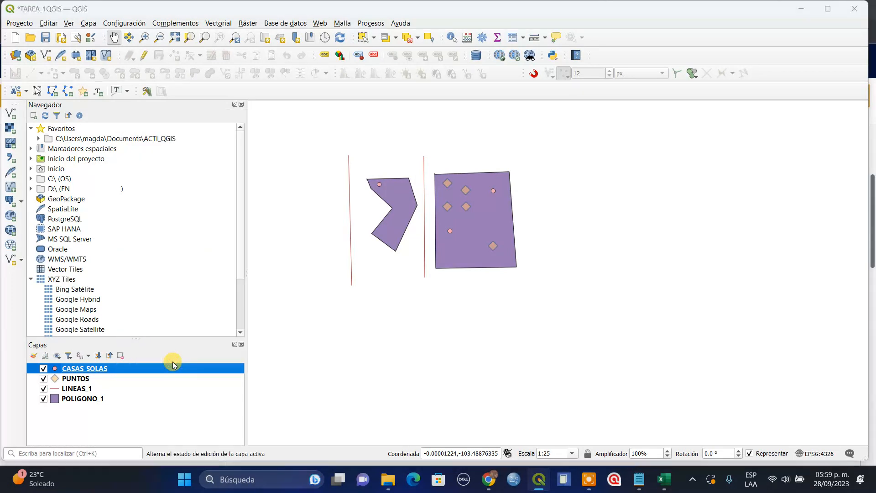
{"action": "left_click", "coordinate": [371, 125]}
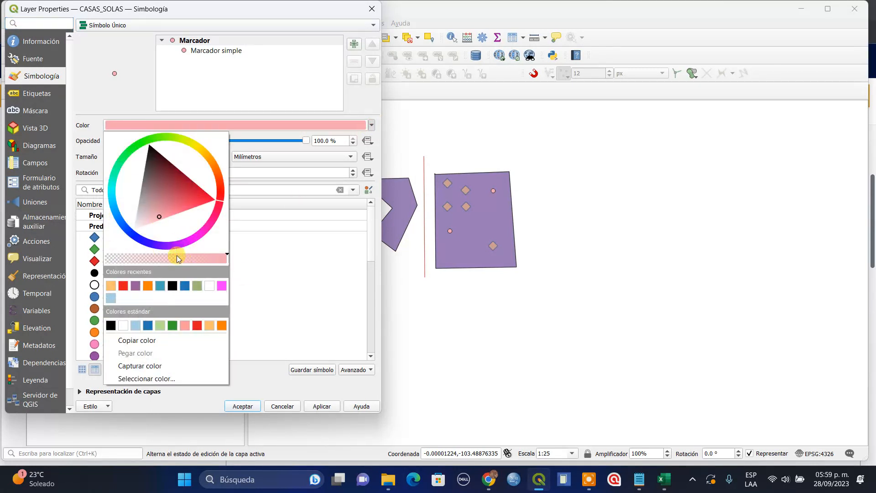
{"action": "mouse_move", "coordinate": [219, 208]}
{"action": "left_mouse_down"}
{"action": "mouse_move", "coordinate": [222, 199]}
{"action": "mouse_move", "coordinate": [213, 220]}
{"action": "mouse_move", "coordinate": [221, 174]}
{"action": "mouse_move", "coordinate": [222, 200]}
{"action": "mouse_move", "coordinate": [206, 229]}
{"action": "mouse_move", "coordinate": [133, 237]}
{"action": "mouse_move", "coordinate": [155, 148]}
{"action": "mouse_move", "coordinate": [201, 150]}
{"action": "mouse_move", "coordinate": [212, 185]}
{"action": "mouse_move", "coordinate": [222, 180]}
{"action": "mouse_move", "coordinate": [219, 193]}
{"action": "left_mouse_up"}
{"action": "left_click_drag", "start_coordinate": [162, 217], "coordinate": [207, 196]}
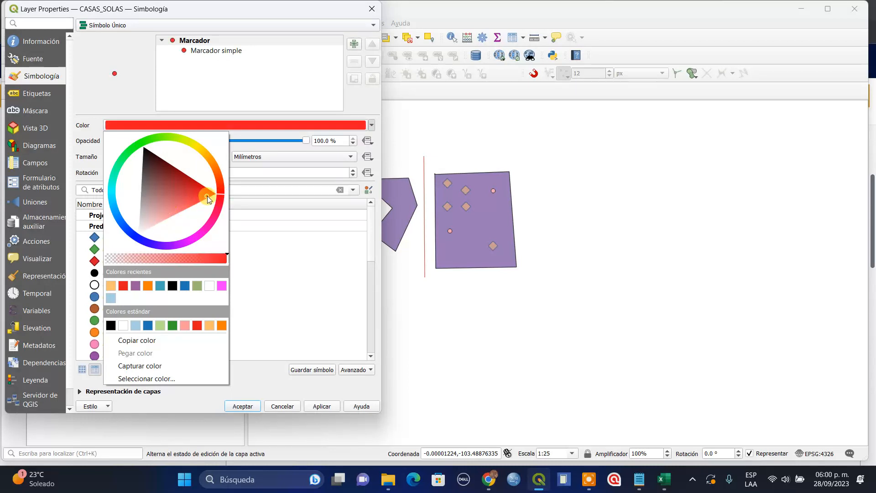
{"action": "left_click", "coordinate": [299, 148]}
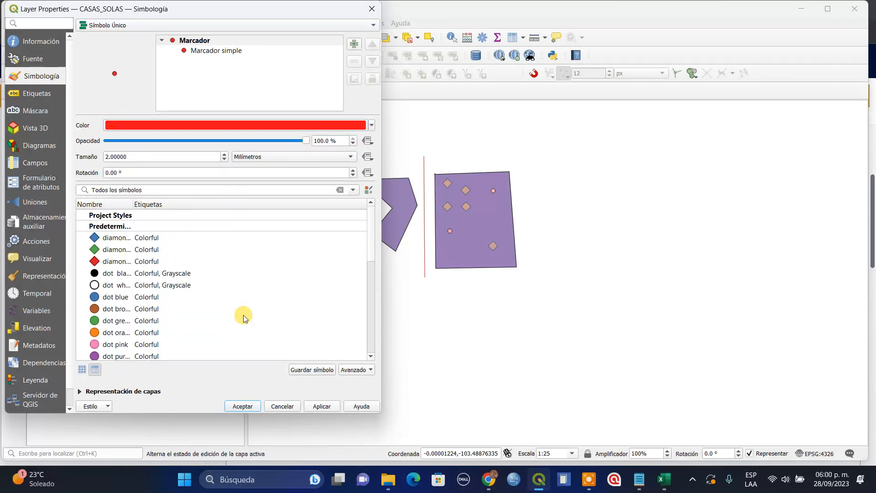
Step: Give CASAS_SOLAS the effect drop shadow preset symbol, then apply and accept the layer's symbology
{"action": "scroll", "coordinate": [242, 315], "scroll_direction": "down", "scroll_amount": 5}
{"action": "scroll", "coordinate": [182, 318], "scroll_direction": "up", "scroll_amount": 8}
{"action": "scroll", "coordinate": [182, 315], "scroll_direction": "down", "scroll_amount": 5}
{"action": "left_click", "coordinate": [114, 287]}
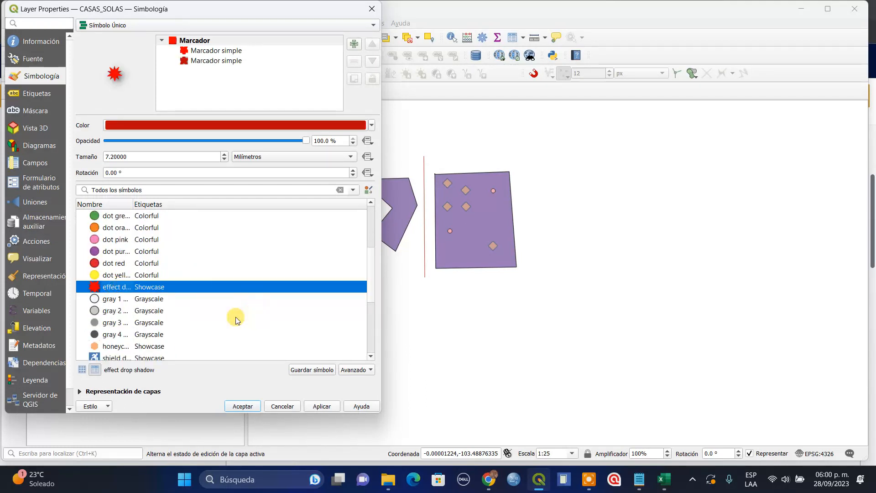
{"action": "left_click", "coordinate": [321, 406]}
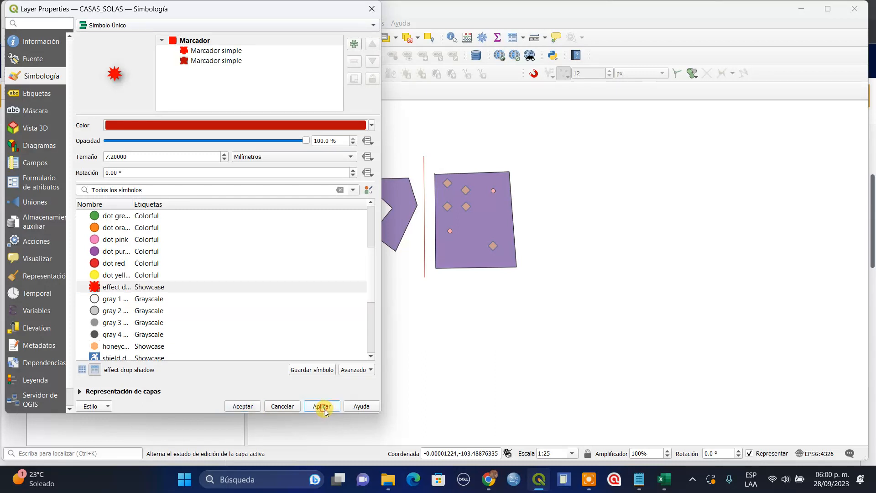
{"action": "left_click", "coordinate": [243, 406]}
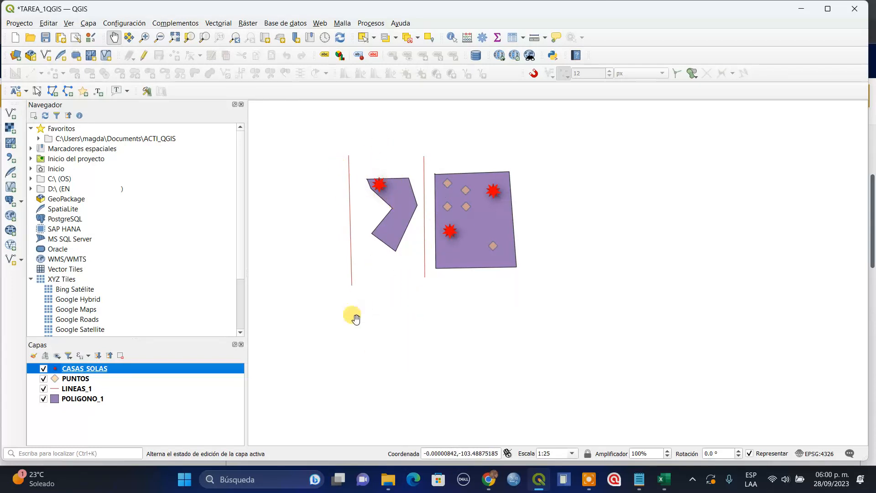
Step: Recolor the LINEAS_1 line symbol dark olive and set its opacity to 82.1%
{"action": "left_click", "coordinate": [115, 388]}
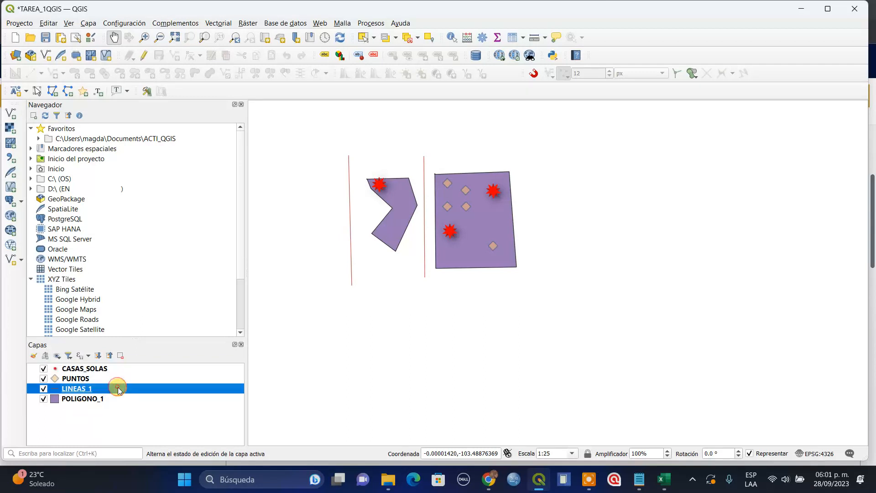
{"action": "left_click", "coordinate": [135, 397]}
{"action": "right_click", "coordinate": [135, 397]}
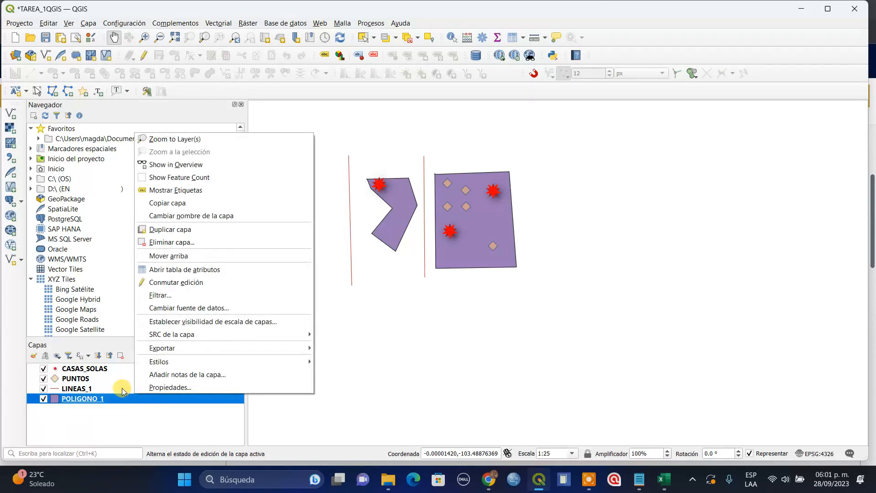
{"action": "left_click", "coordinate": [121, 389]}
{"action": "right_click", "coordinate": [121, 388]}
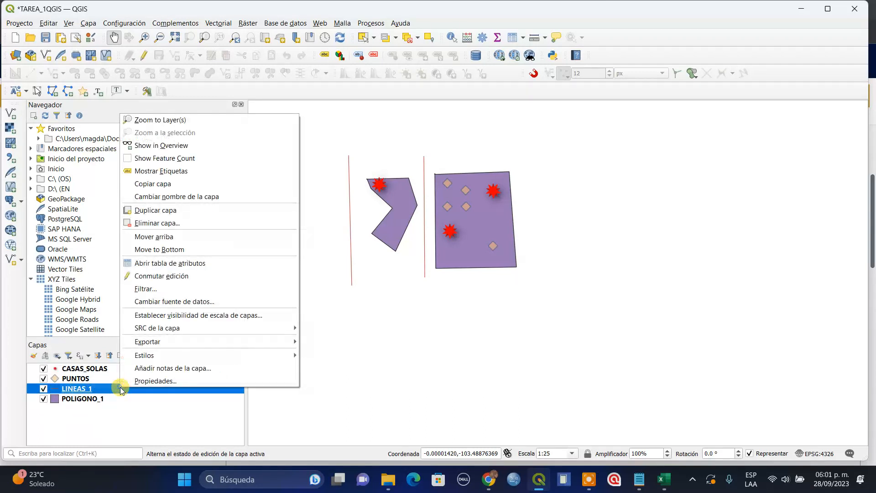
{"action": "left_click", "coordinate": [149, 382]}
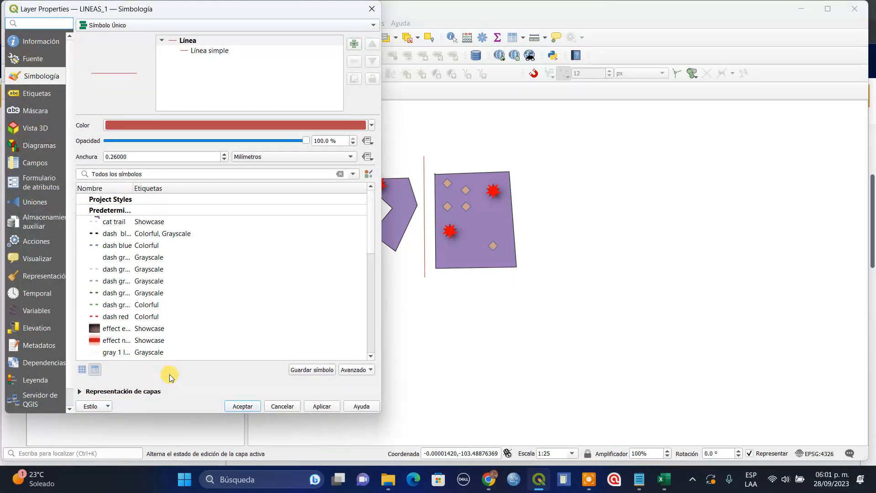
{"action": "left_click", "coordinate": [372, 126]}
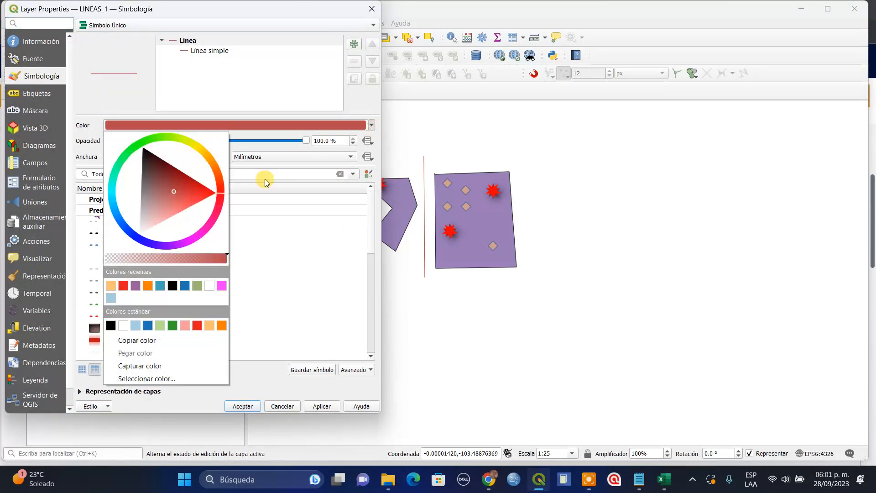
{"action": "left_click", "coordinate": [124, 158]}
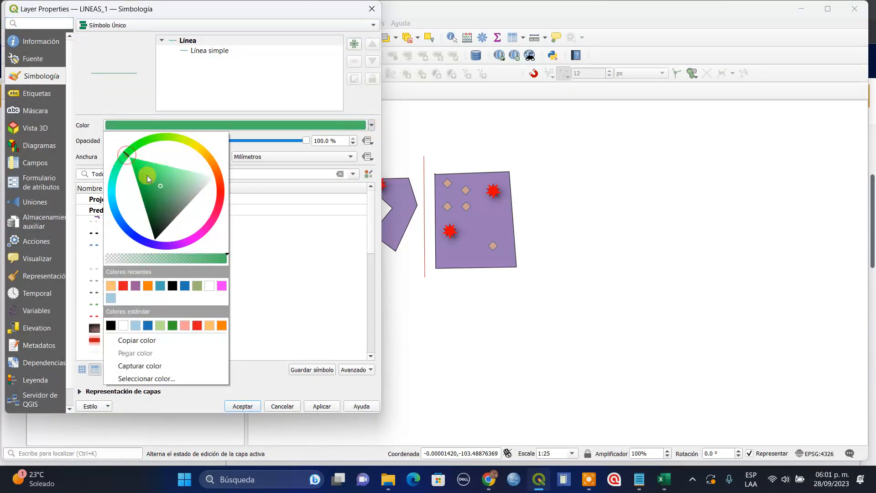
{"action": "mouse_move", "coordinate": [133, 163]}
{"action": "left_mouse_down"}
{"action": "mouse_move", "coordinate": [127, 154]}
{"action": "mouse_move", "coordinate": [185, 141]}
{"action": "mouse_move", "coordinate": [190, 153]}
{"action": "left_mouse_up"}
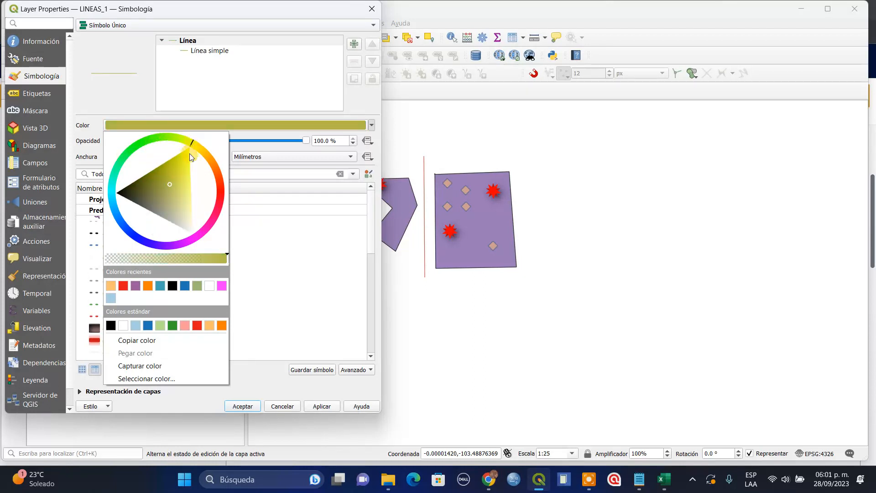
{"action": "mouse_move", "coordinate": [171, 186]}
{"action": "left_mouse_down"}
{"action": "mouse_move", "coordinate": [182, 167]}
{"action": "mouse_move", "coordinate": [151, 179]}
{"action": "left_mouse_up"}
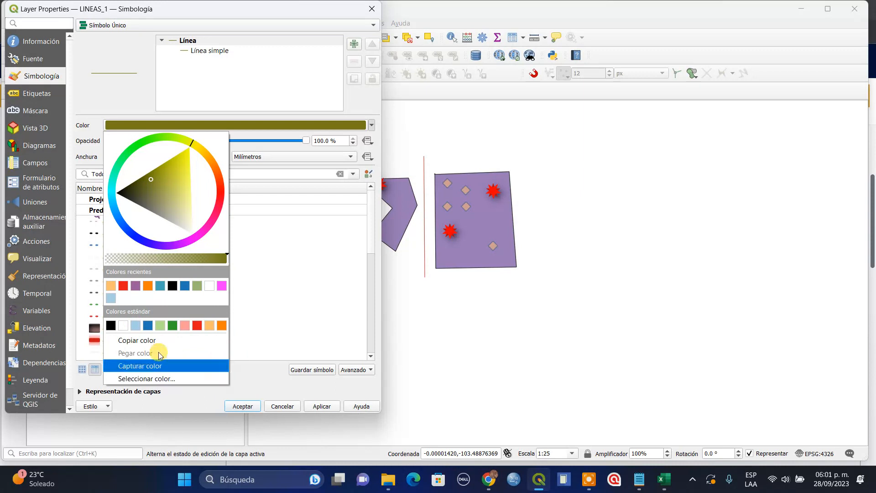
{"action": "left_click", "coordinate": [305, 142]}
{"action": "left_click_drag", "start_coordinate": [303, 141], "coordinate": [270, 140]}
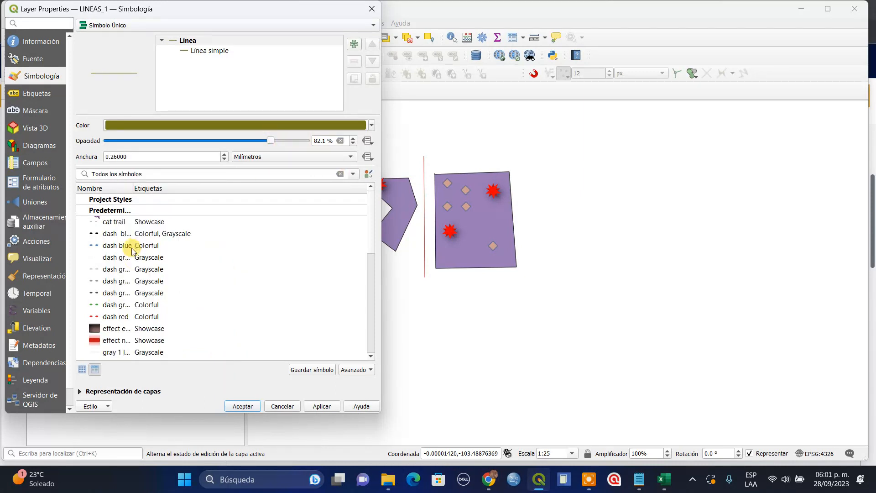
Step: Look through the preset line symbols available for LINEAS_1
{"action": "scroll", "coordinate": [121, 250], "scroll_direction": "down", "scroll_amount": 5}
{"action": "scroll", "coordinate": [127, 248], "scroll_direction": "up", "scroll_amount": 5}
{"action": "scroll", "coordinate": [132, 250], "scroll_direction": "down", "scroll_amount": 3}
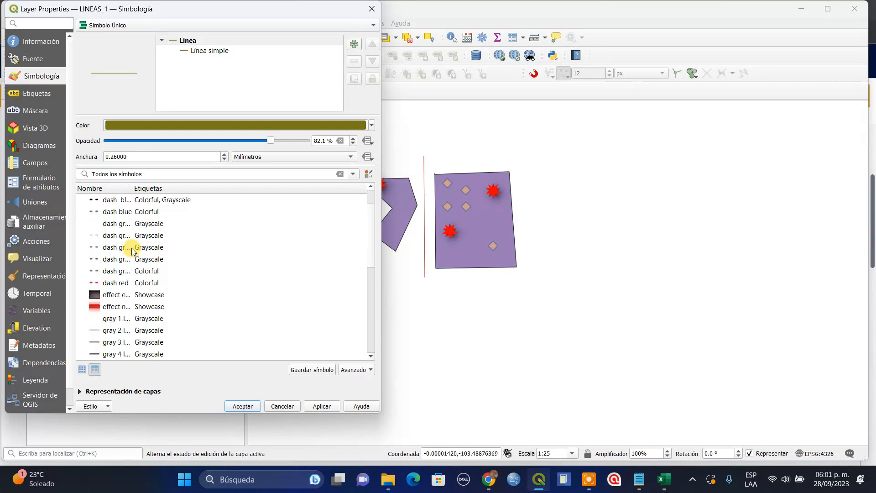
{"action": "scroll", "coordinate": [128, 261], "scroll_direction": "down", "scroll_amount": 3}
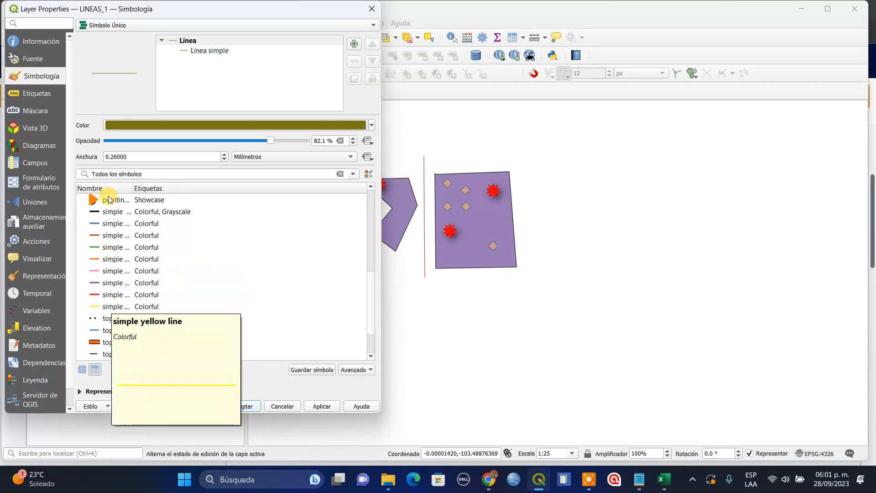
{"action": "scroll", "coordinate": [112, 306], "scroll_direction": "down", "scroll_amount": 2}
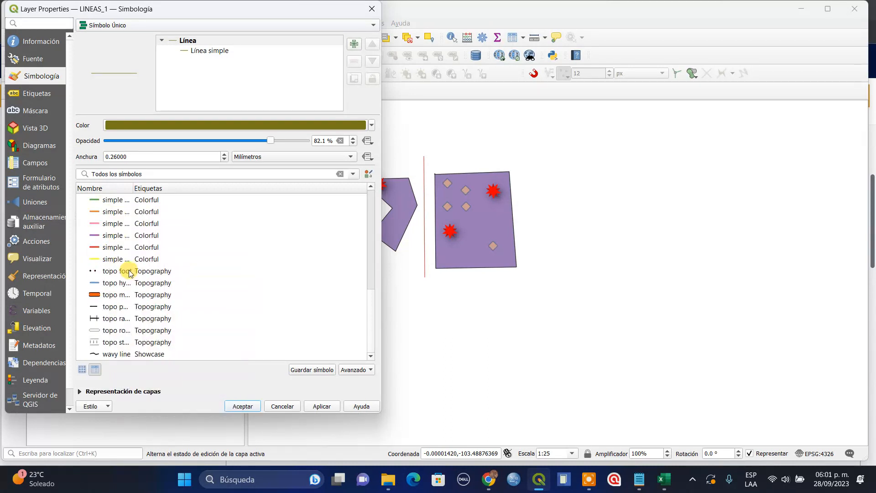
{"action": "scroll", "coordinate": [114, 337], "scroll_direction": "up", "scroll_amount": 8}
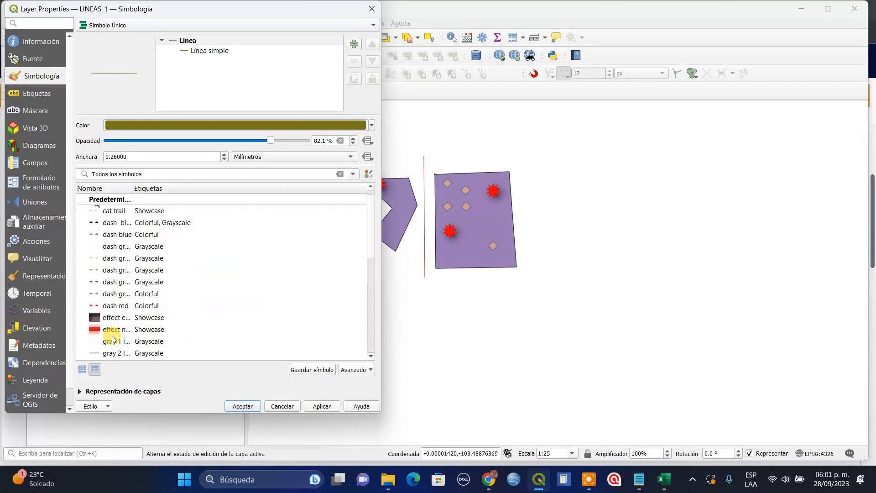
{"action": "scroll", "coordinate": [131, 296], "scroll_direction": "down", "scroll_amount": 4}
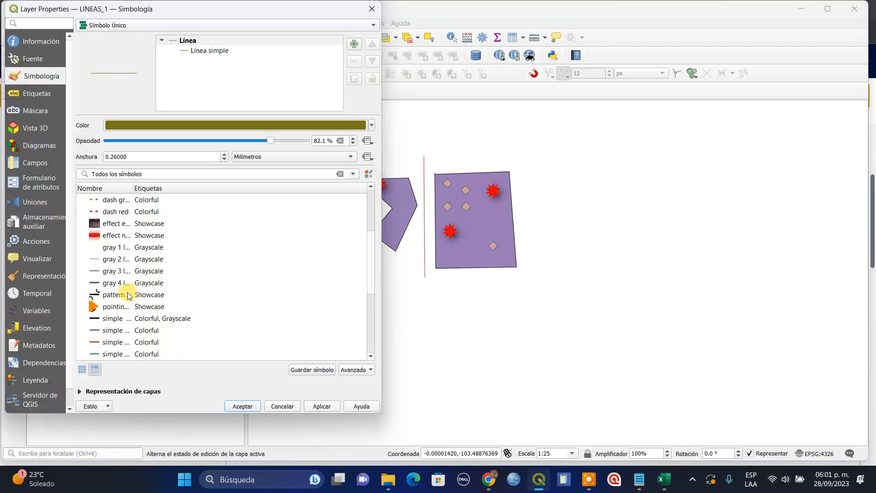
{"action": "scroll", "coordinate": [118, 275], "scroll_direction": "down", "scroll_amount": 2}
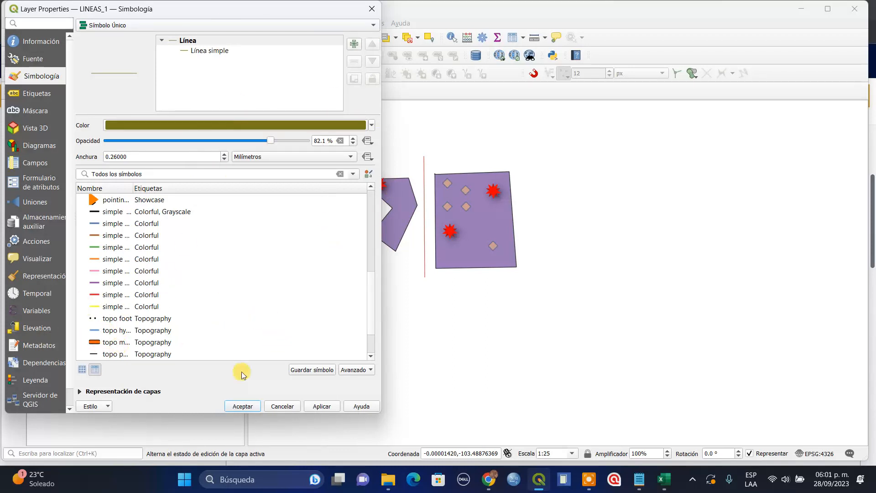
Step: Apply the modified LINEAS_1 symbology and close the layer's properties
{"action": "left_click", "coordinate": [322, 406]}
{"action": "left_click", "coordinate": [242, 405]}
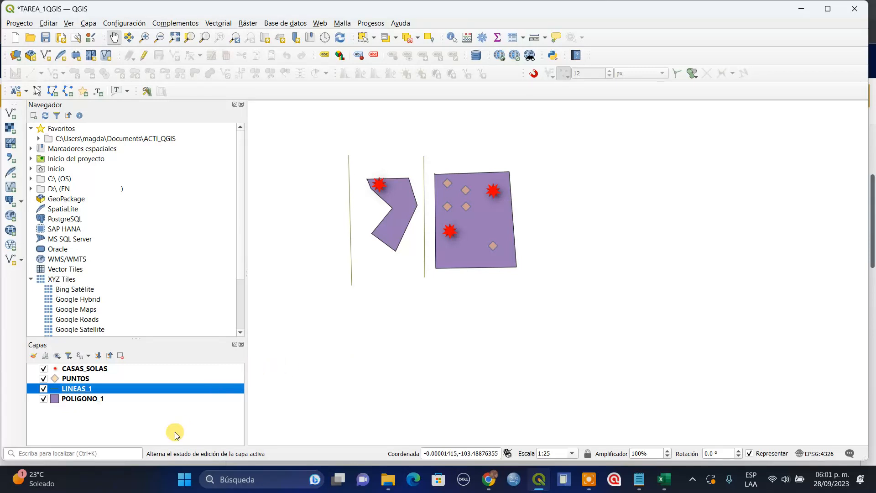
Step: Create a new shapefile layer named RIO in the TAREA_1 folder with Cadena de líneas geometry
{"action": "left_click", "coordinate": [88, 24]}
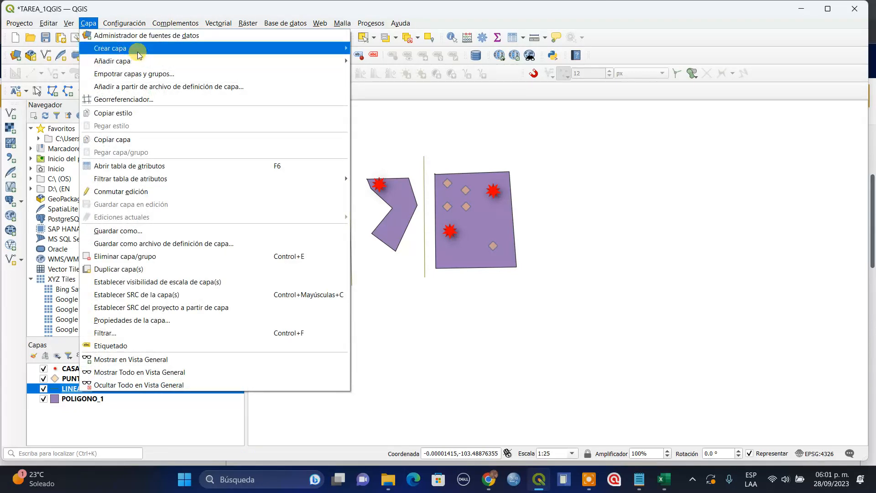
{"action": "mouse_move", "coordinate": [111, 48]}
{"action": "left_click", "coordinate": [420, 59]}
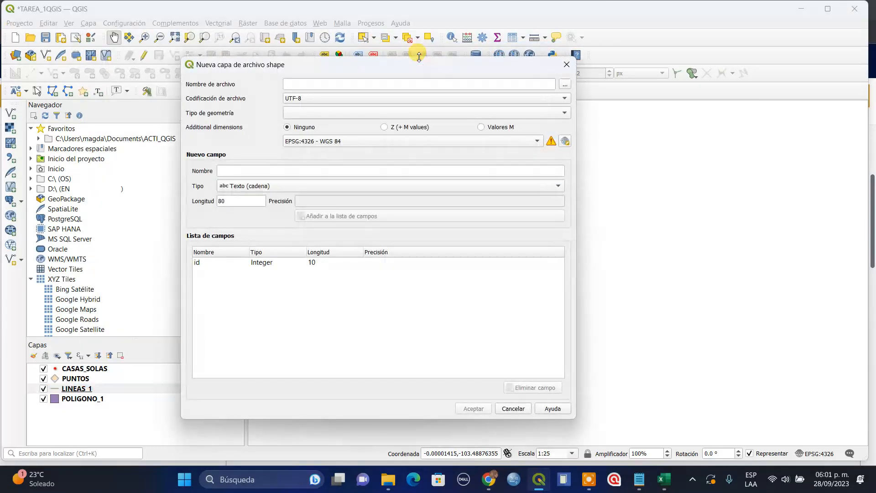
{"action": "left_click", "coordinate": [565, 84]}
{"action": "type", "text": "RIO"}
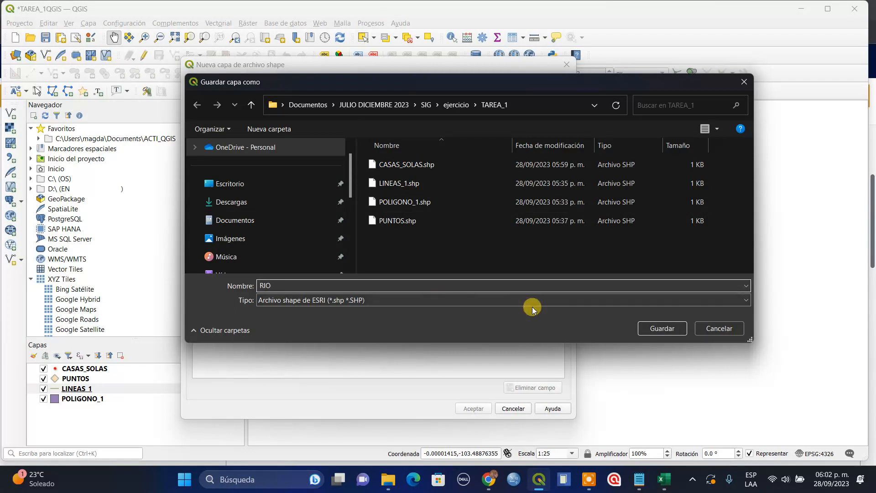
{"action": "left_click", "coordinate": [678, 328]}
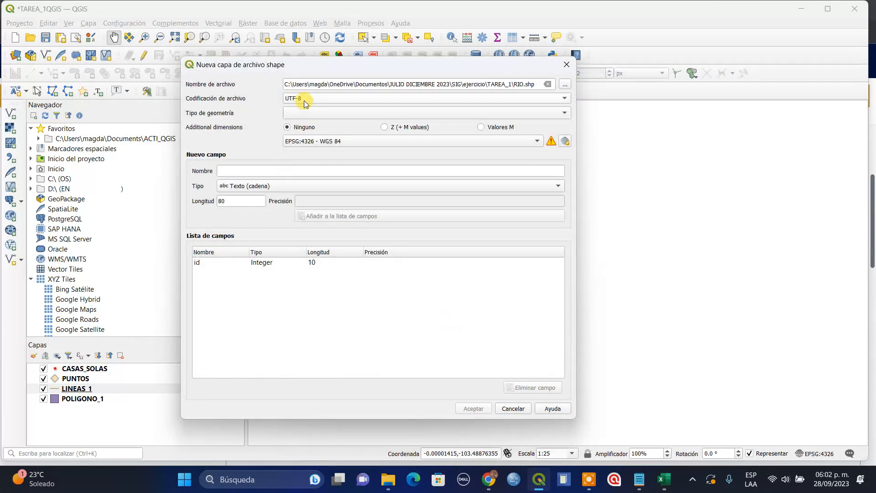
{"action": "left_click", "coordinate": [300, 113]}
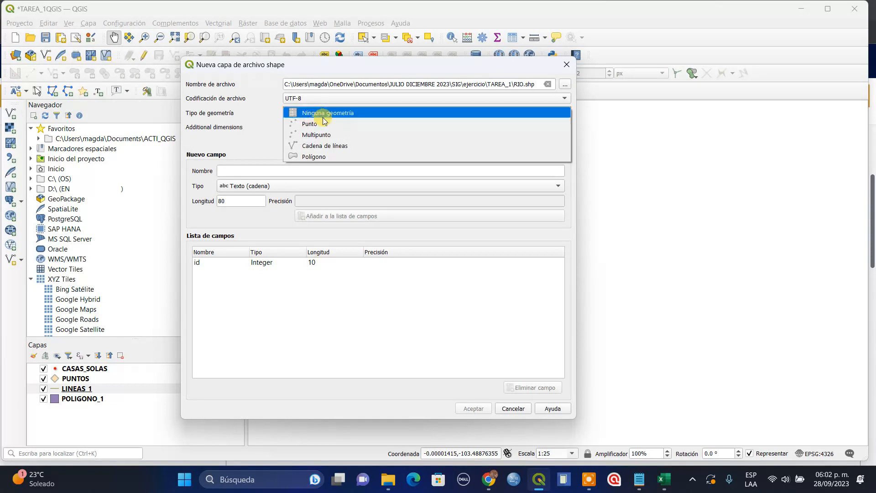
{"action": "left_click", "coordinate": [326, 146]}
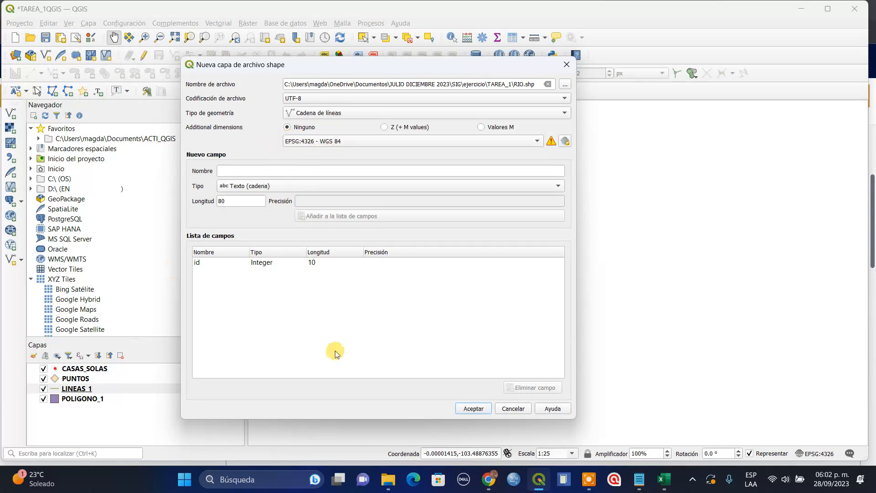
{"action": "left_click", "coordinate": [470, 408]}
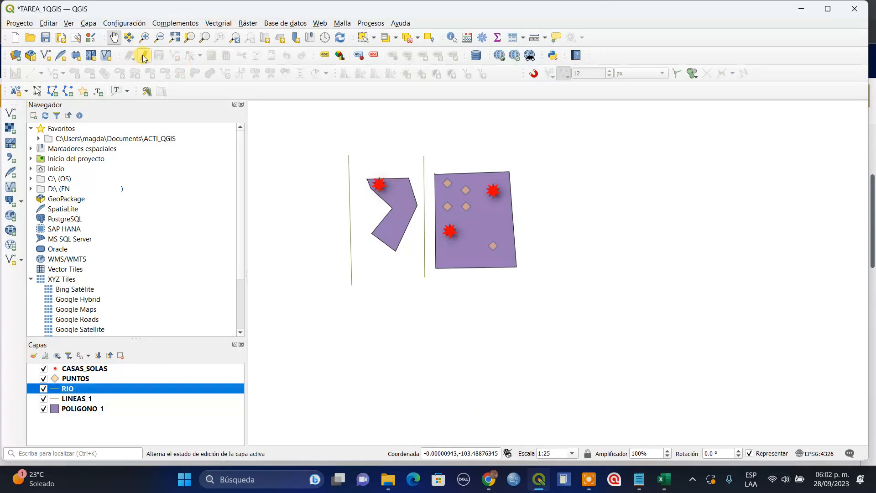
Step: Digitize a horizontal two-vertex line in the RIO layer below the polygons and vertical lines, and accept its id attribute
{"action": "left_click", "coordinate": [144, 56]}
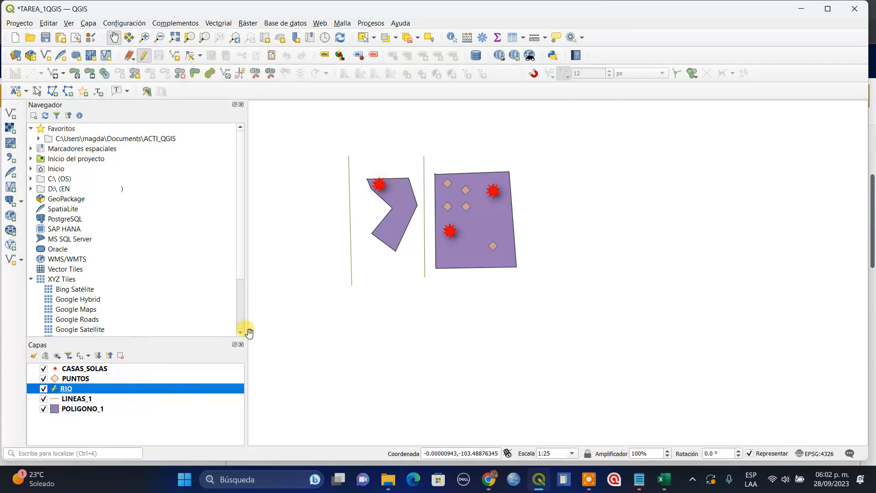
{"action": "left_click", "coordinate": [173, 57]}
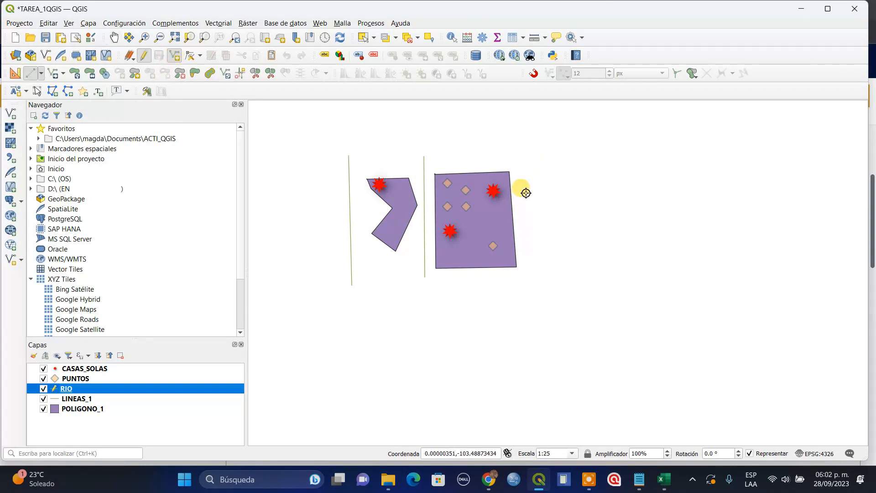
{"action": "left_click", "coordinate": [338, 303]}
{"action": "left_click", "coordinate": [567, 295]}
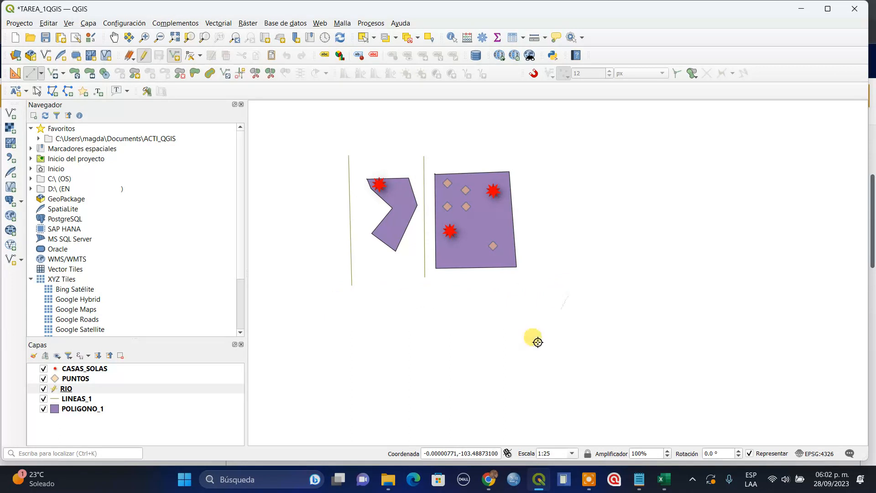
{"action": "right_click", "coordinate": [327, 294]}
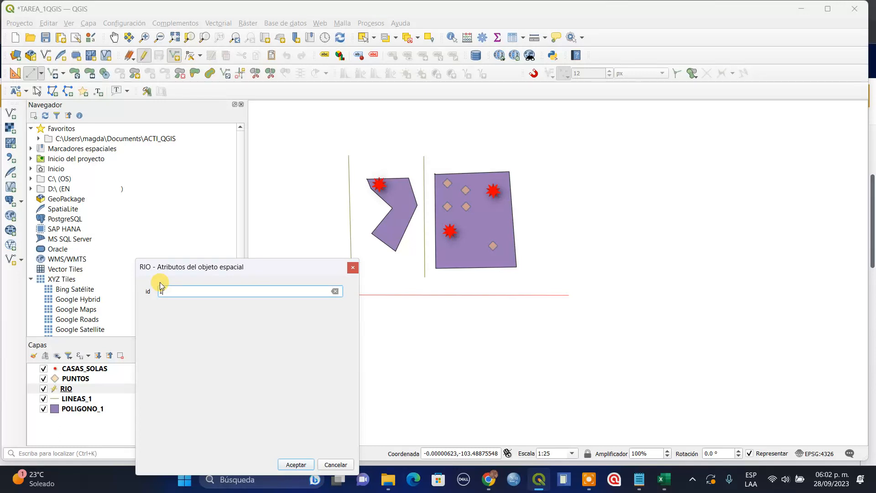
{"action": "left_click", "coordinate": [295, 464]}
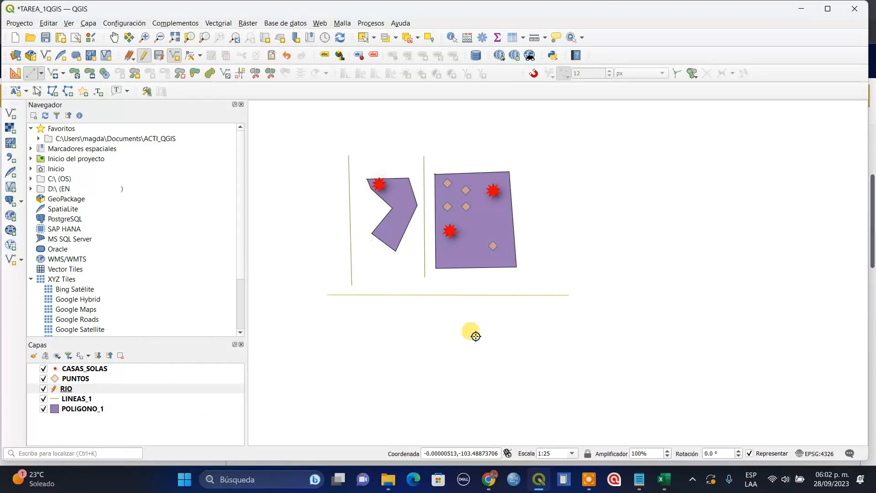
Step: Open the RIO layer's symbology properties and recolor its simple line symbol blue
{"action": "right_click", "coordinate": [116, 391]}
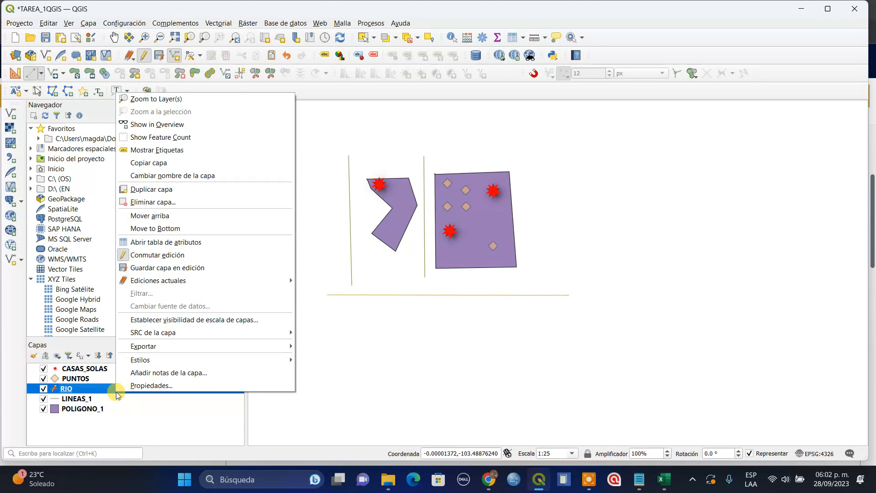
{"action": "left_click", "coordinate": [152, 386]}
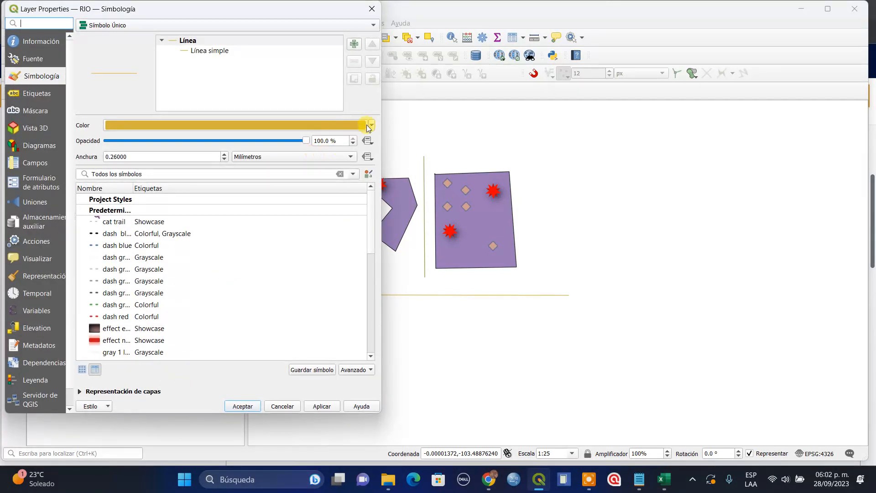
{"action": "left_click", "coordinate": [371, 125]}
{"action": "left_click_drag", "start_coordinate": [205, 149], "coordinate": [121, 213]}
{"action": "left_click", "coordinate": [303, 141]}
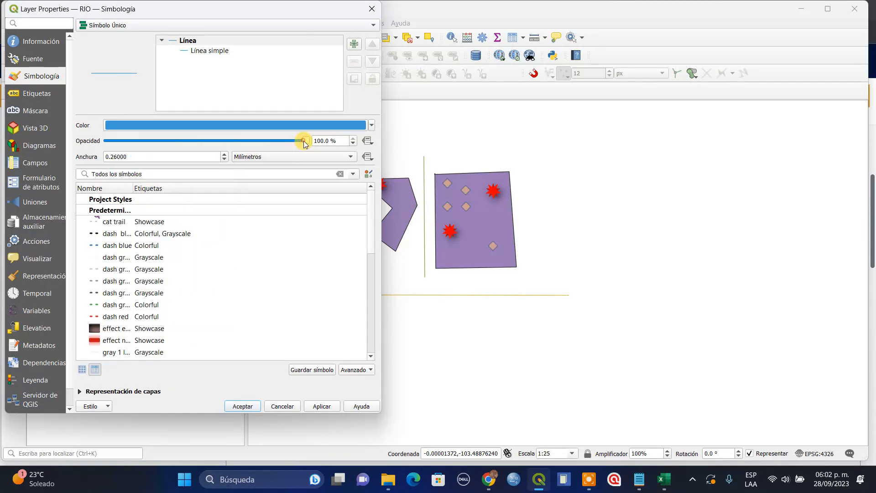
Step: Give RIO the preset line symbol with the red glow effect, recolor its line blue, and apply the symbology
{"action": "scroll", "coordinate": [137, 295], "scroll_direction": "down", "scroll_amount": 2}
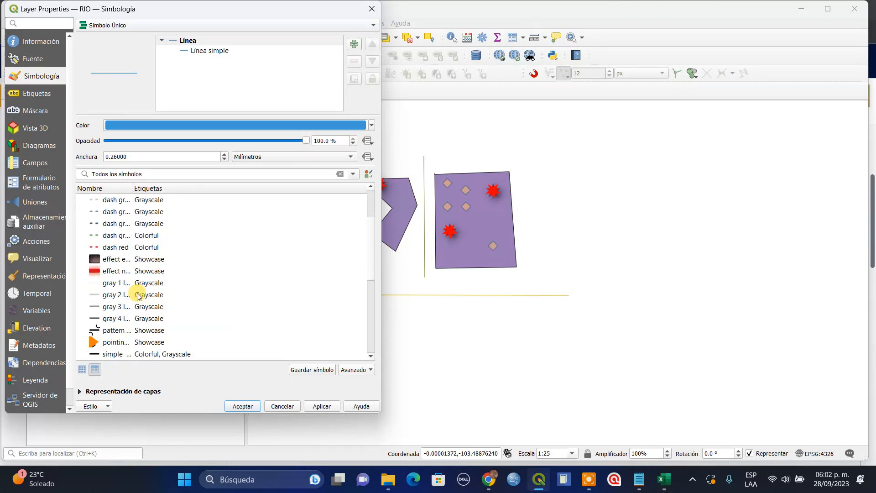
{"action": "left_click", "coordinate": [118, 271]}
{"action": "left_click", "coordinate": [370, 126]}
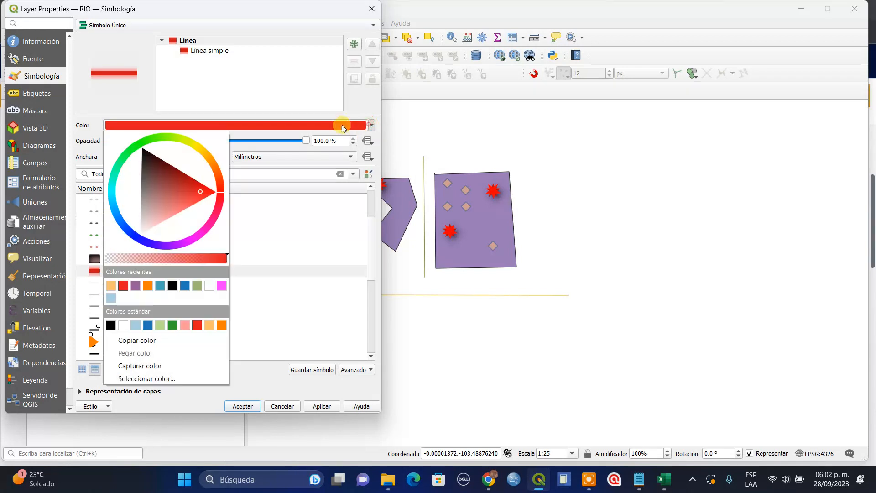
{"action": "mouse_move", "coordinate": [220, 196]}
{"action": "left_mouse_down"}
{"action": "mouse_move", "coordinate": [117, 223]}
{"action": "mouse_move", "coordinate": [127, 228]}
{"action": "mouse_move", "coordinate": [120, 214]}
{"action": "left_mouse_up"}
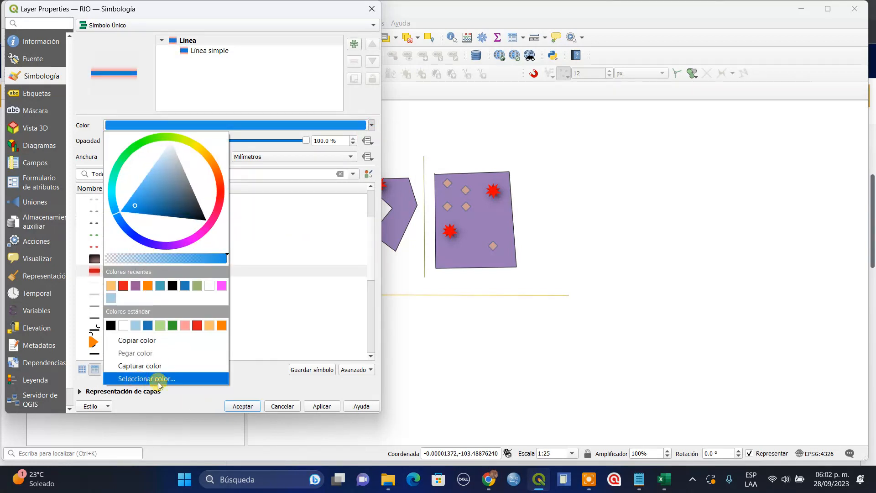
{"action": "left_click", "coordinate": [321, 406]}
{"action": "left_click", "coordinate": [242, 406]}
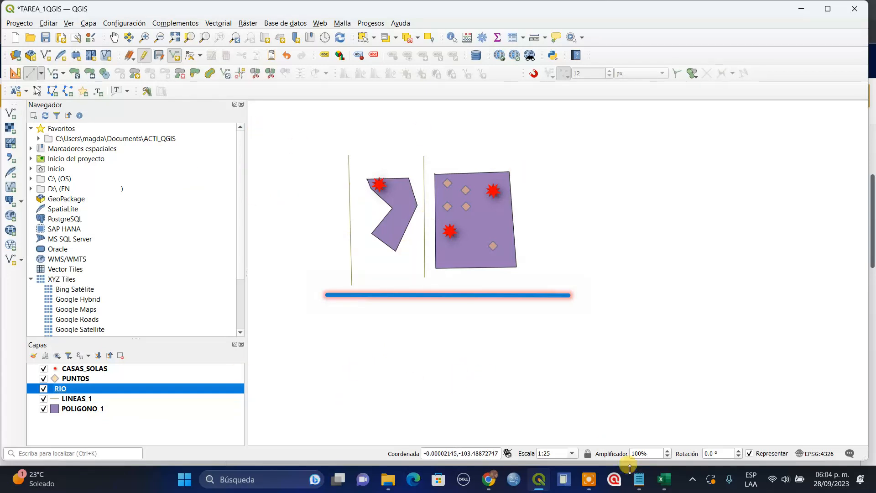
{"action": "mouse_move", "coordinate": [590, 483]}
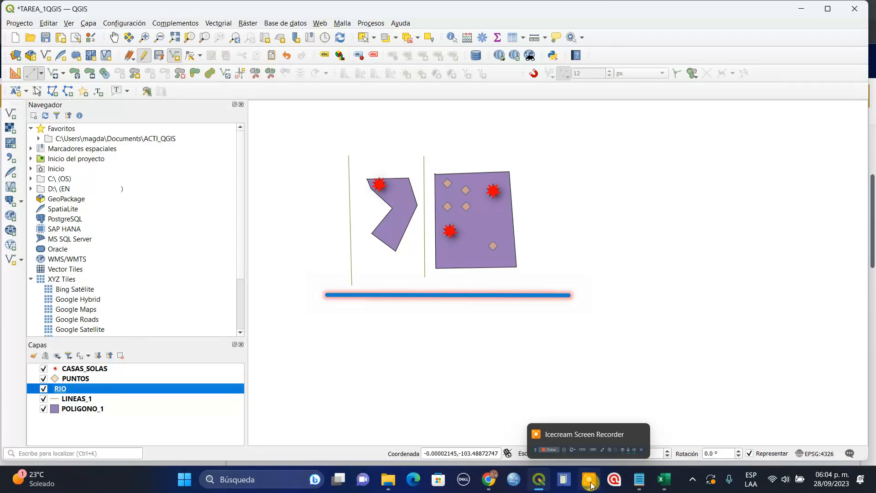